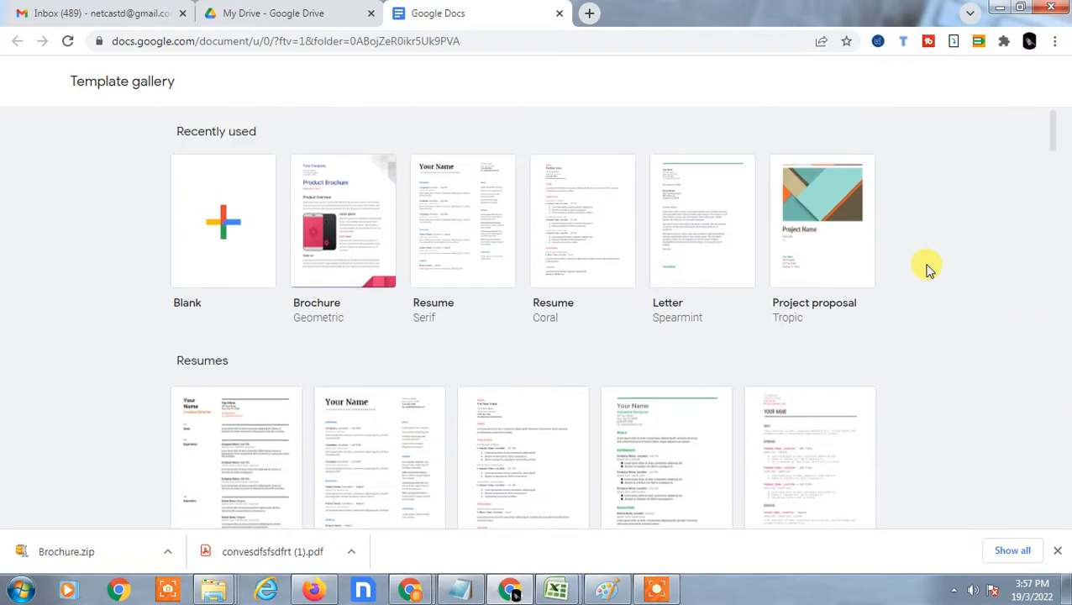
Search the template gallery for "news" and create a document from the Lively Newsletter template.
scroll(927, 267, "down", 5)
scroll(927, 268, "down", 3)
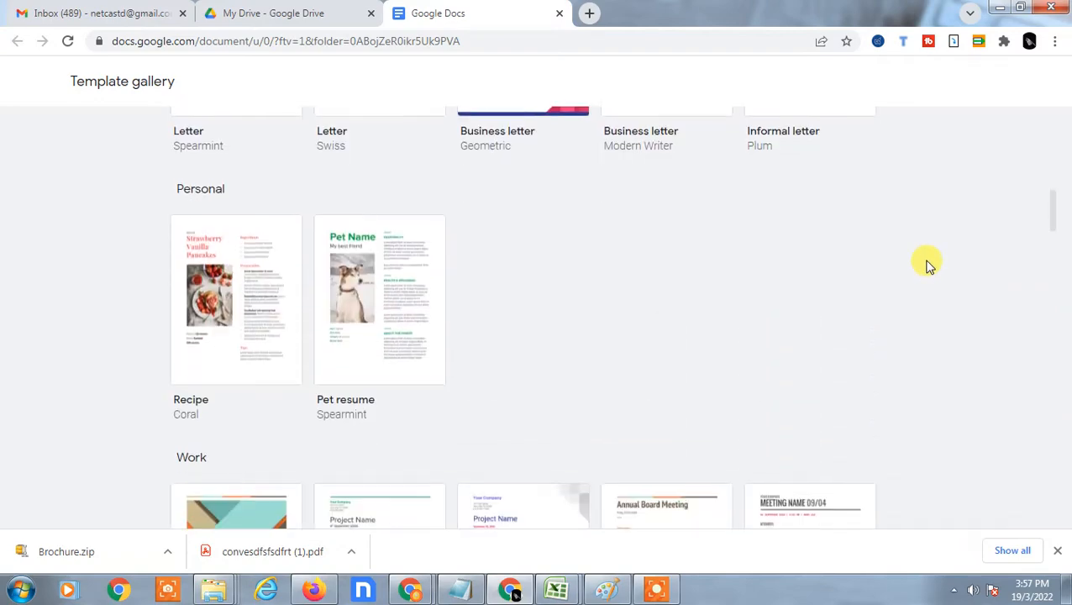
scroll(927, 267, "up", 5)
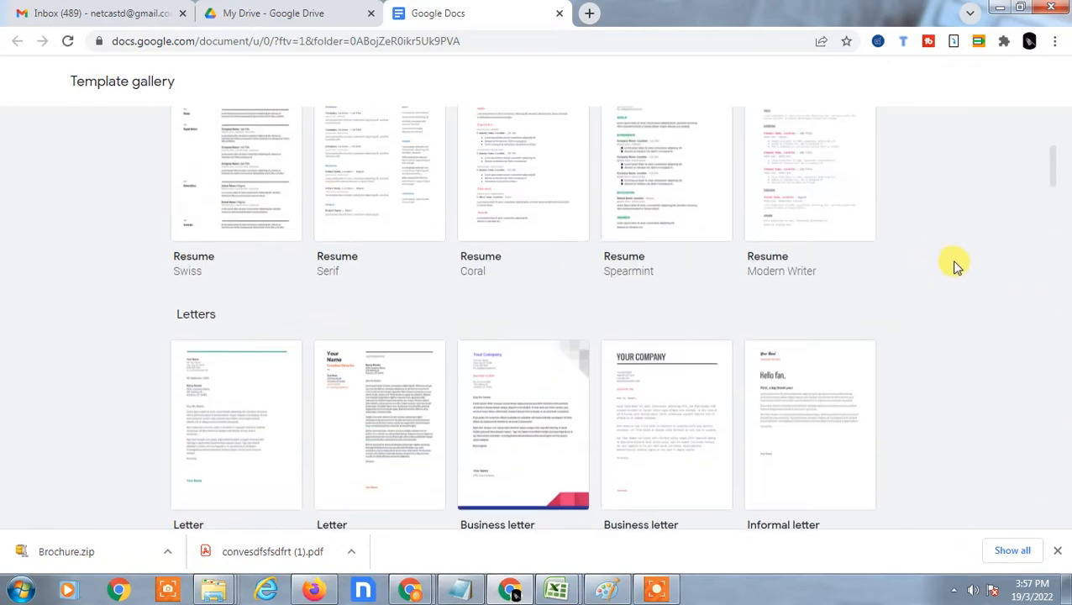
scroll(957, 265, "down", 10)
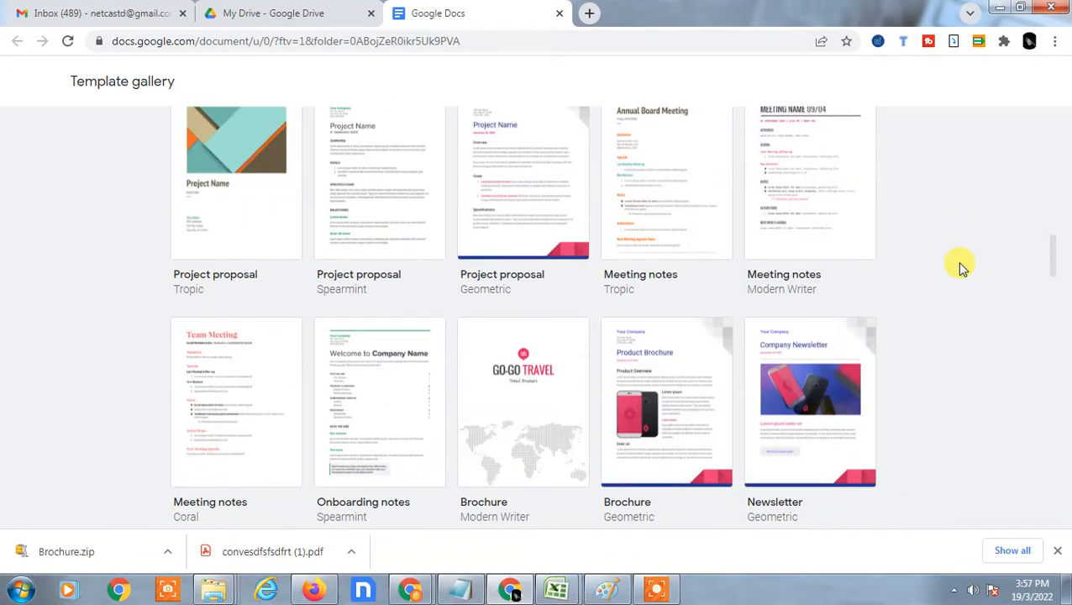
key("ctrl+f")
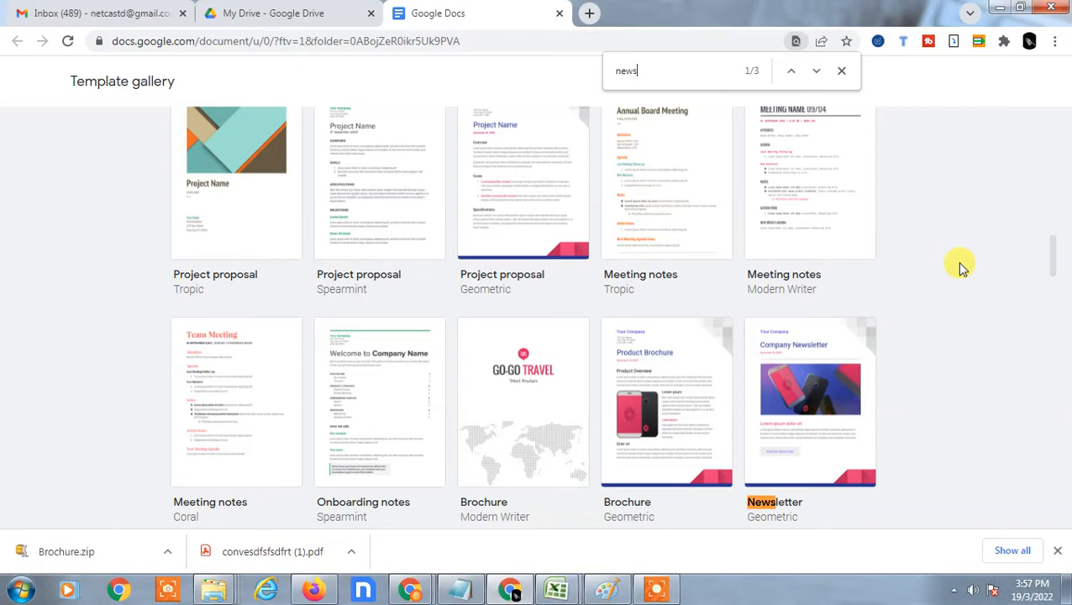
scroll(827, 465, "down", 1)
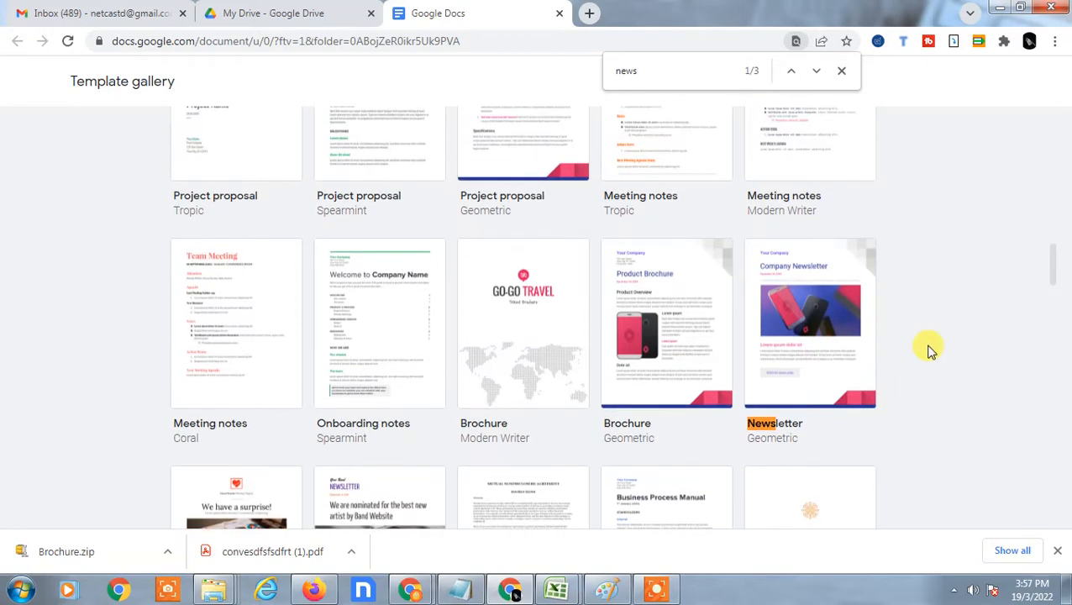
key("Return")
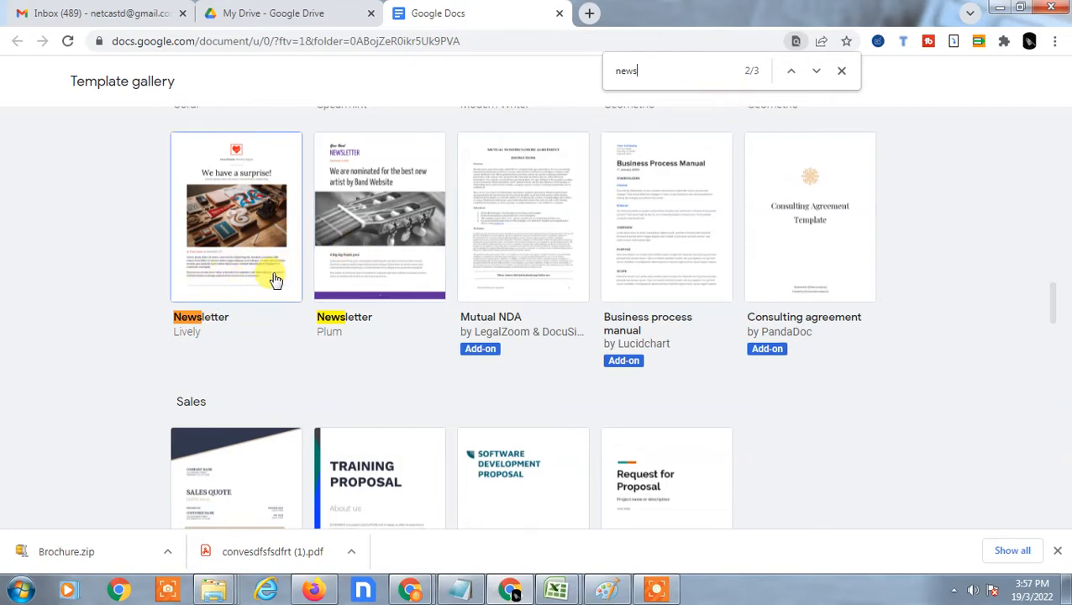
left_click(223, 213)
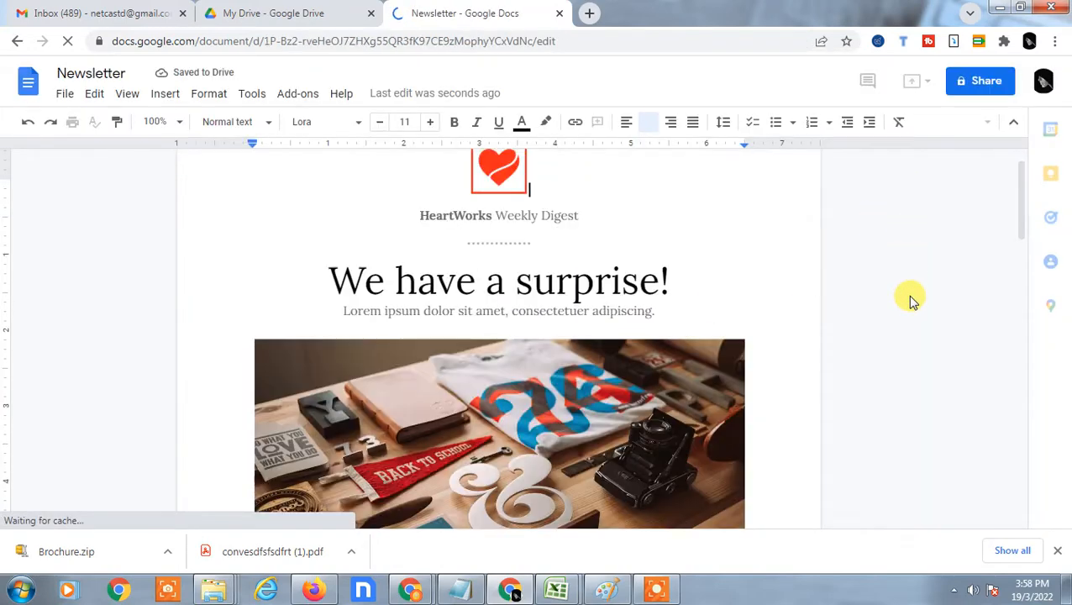
Examine the heart logo's image options for size and rotation, text wrapping and recolor, leaving them without edits.
left_click(490, 238)
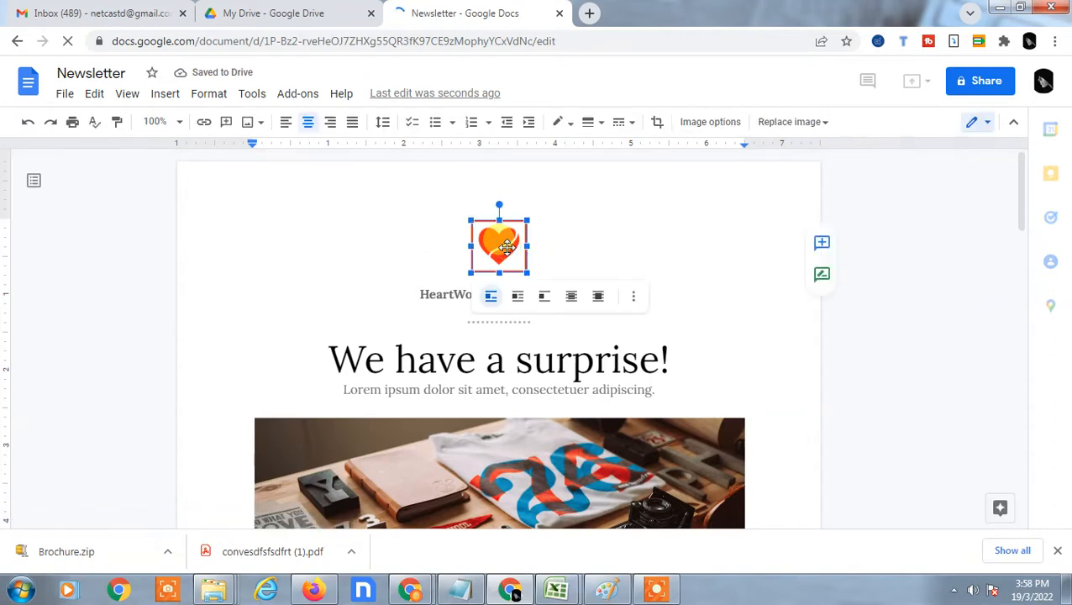
left_click(632, 299)
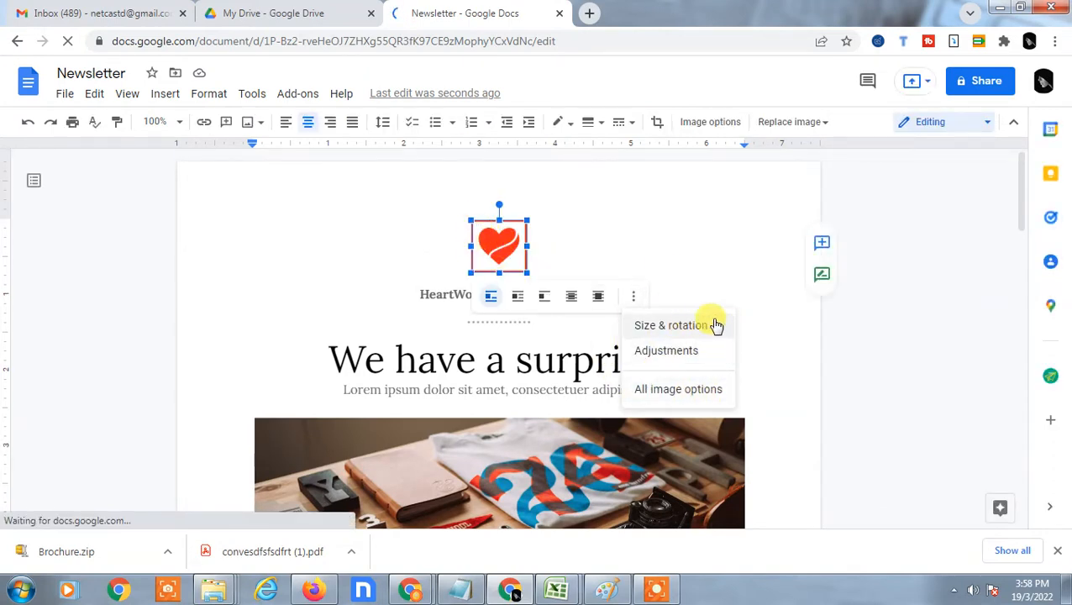
left_click(679, 391)
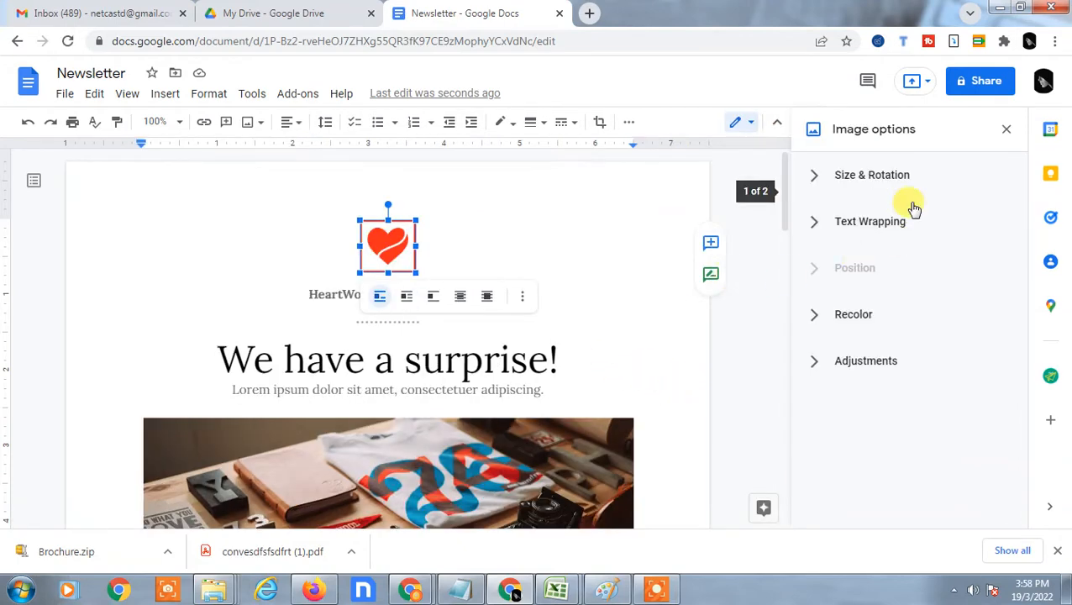
left_click(815, 178)
scroll(908, 403, "down", 3)
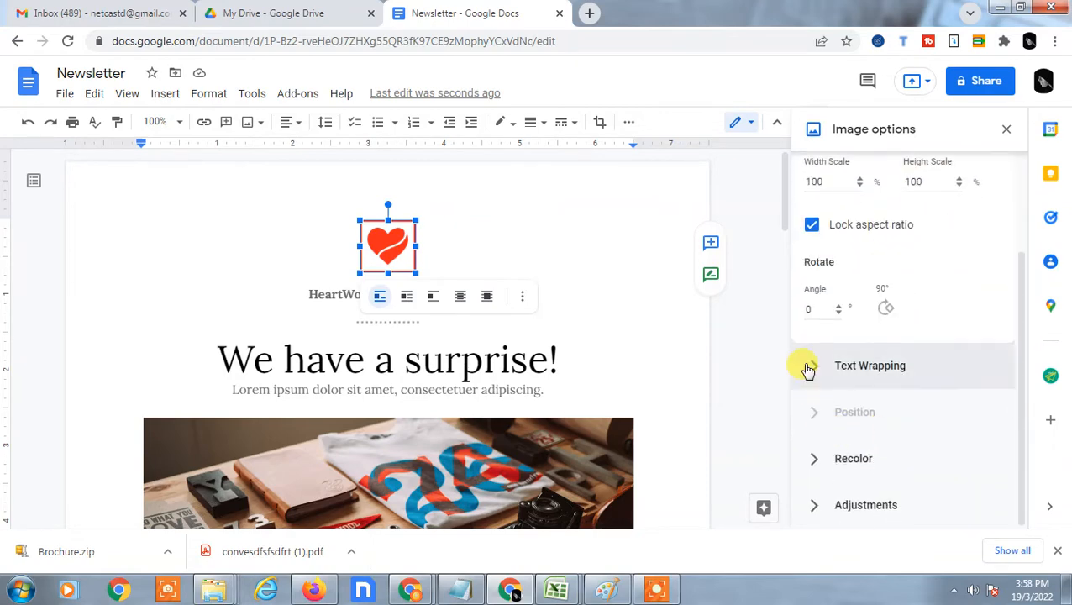
left_click(809, 369)
scroll(959, 411, "down", 5)
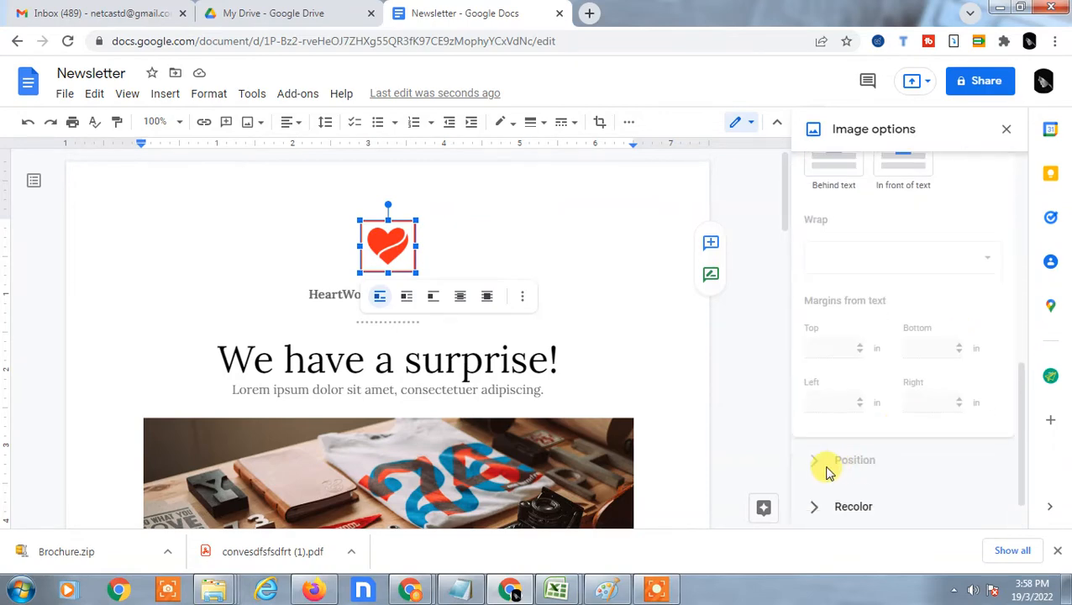
left_click(815, 505)
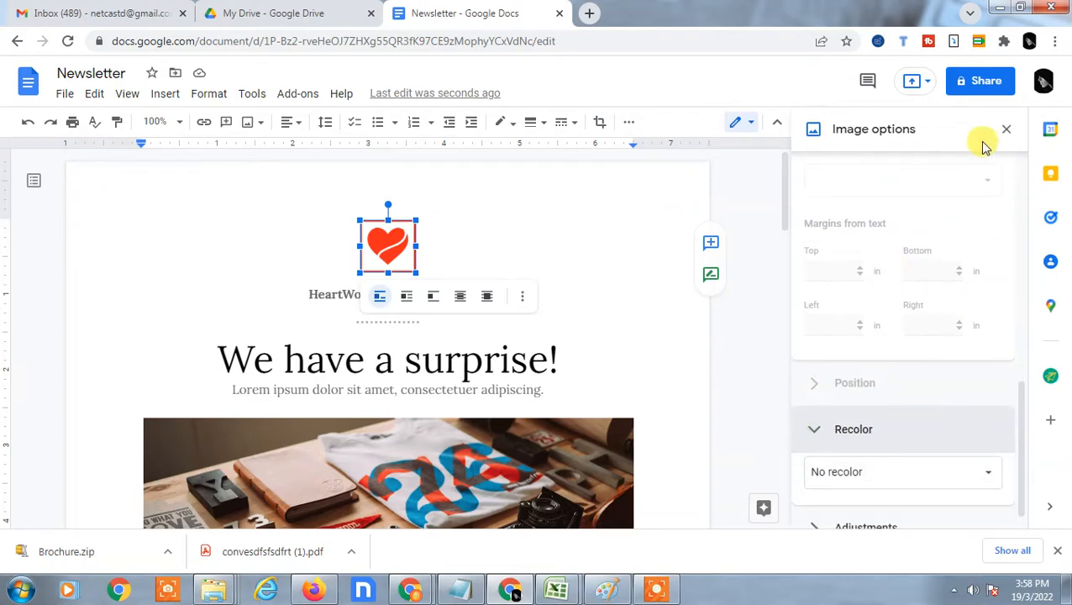
left_click(1004, 129)
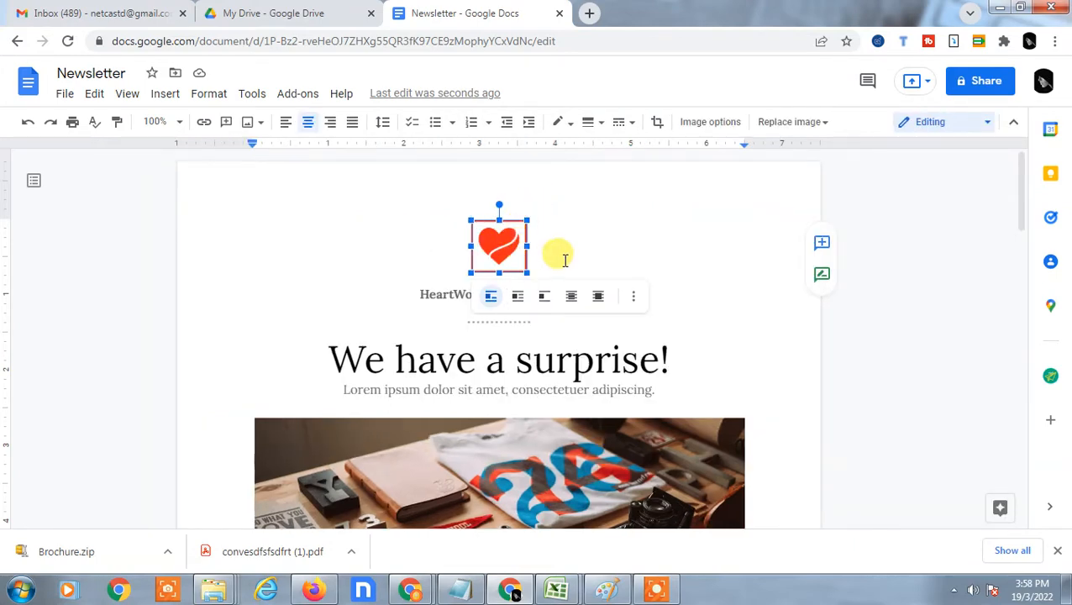
Delete the heart logo above the HeartWorks Weekly Digest line.
left_click(407, 231)
left_click(486, 233)
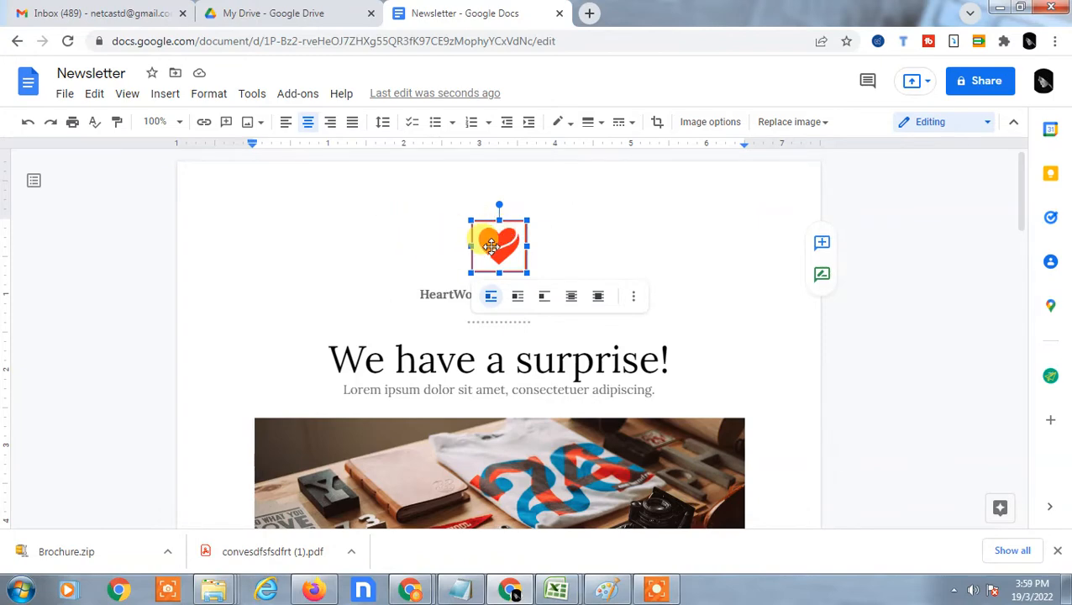
key("Delete")
Insert the image "car - Copy (2)" from the computer's Pictures library where the logo stood.
left_click(165, 93)
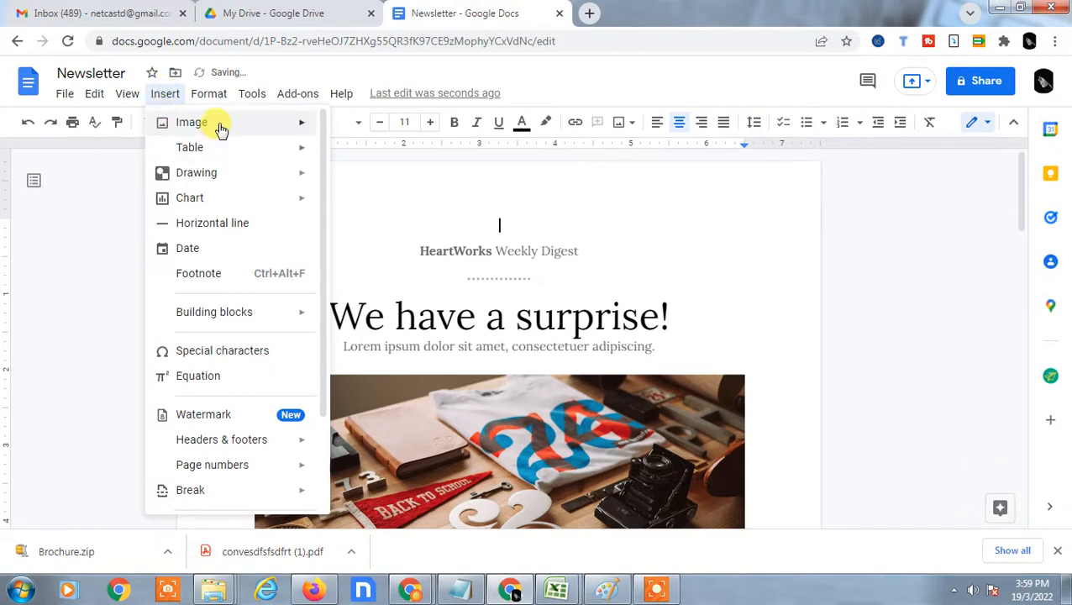
mouse_move(220, 126)
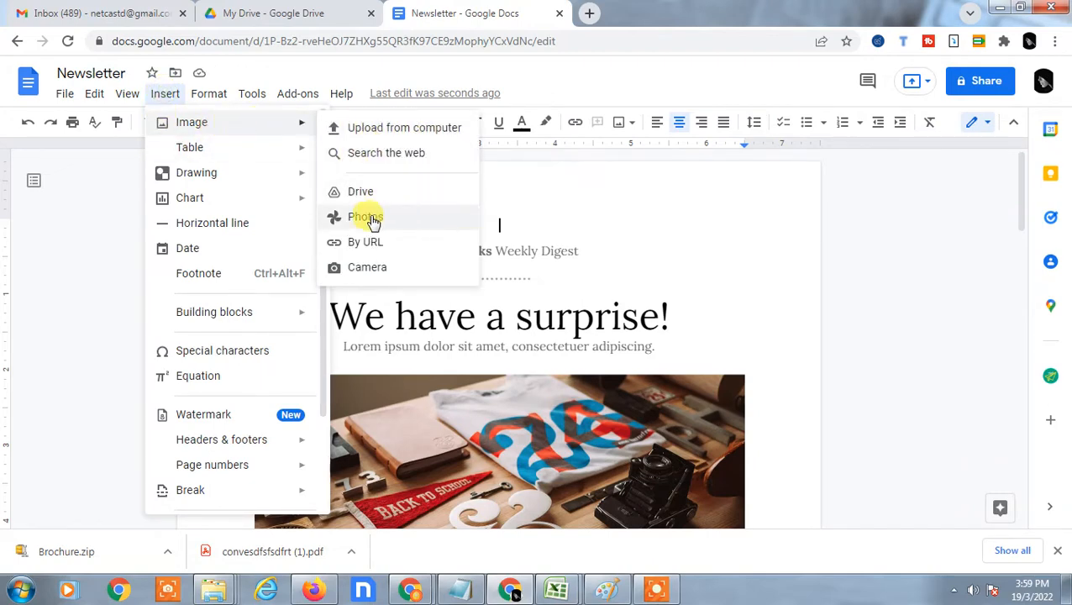
mouse_move(300, 97)
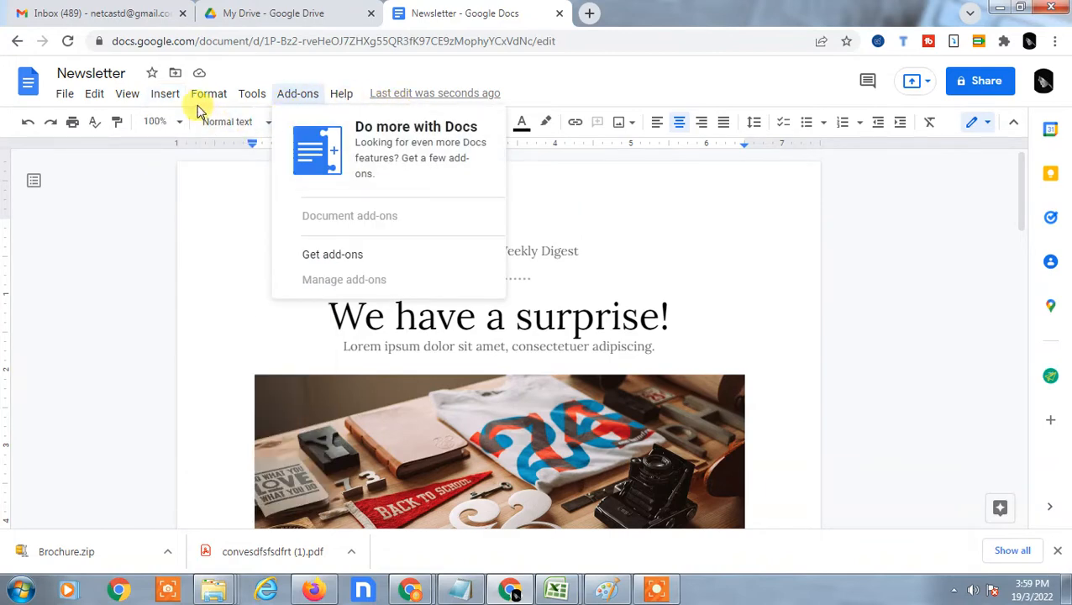
mouse_move(164, 93)
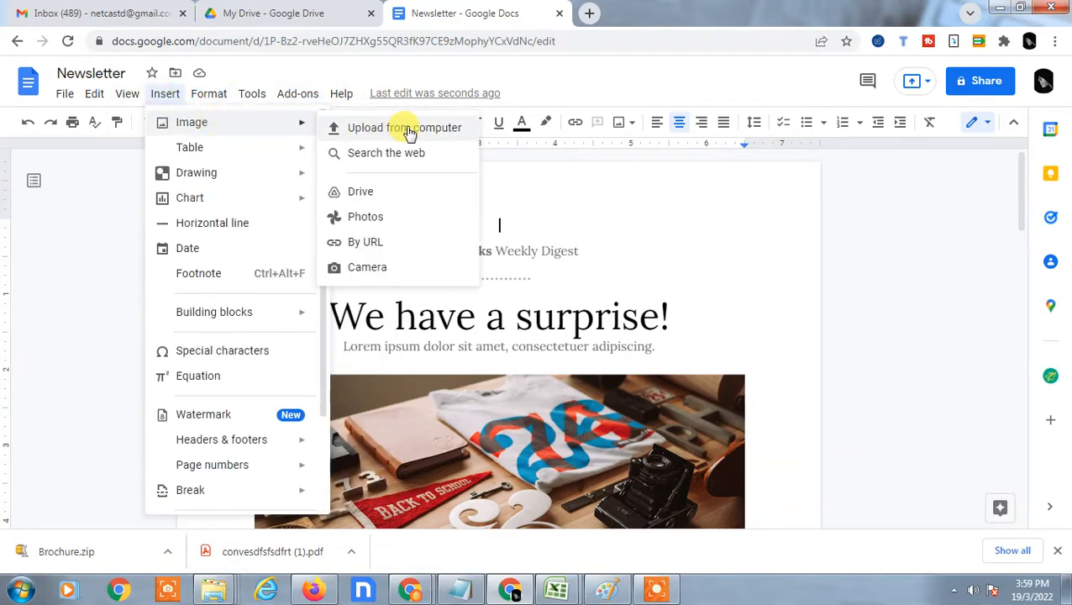
left_click(410, 130)
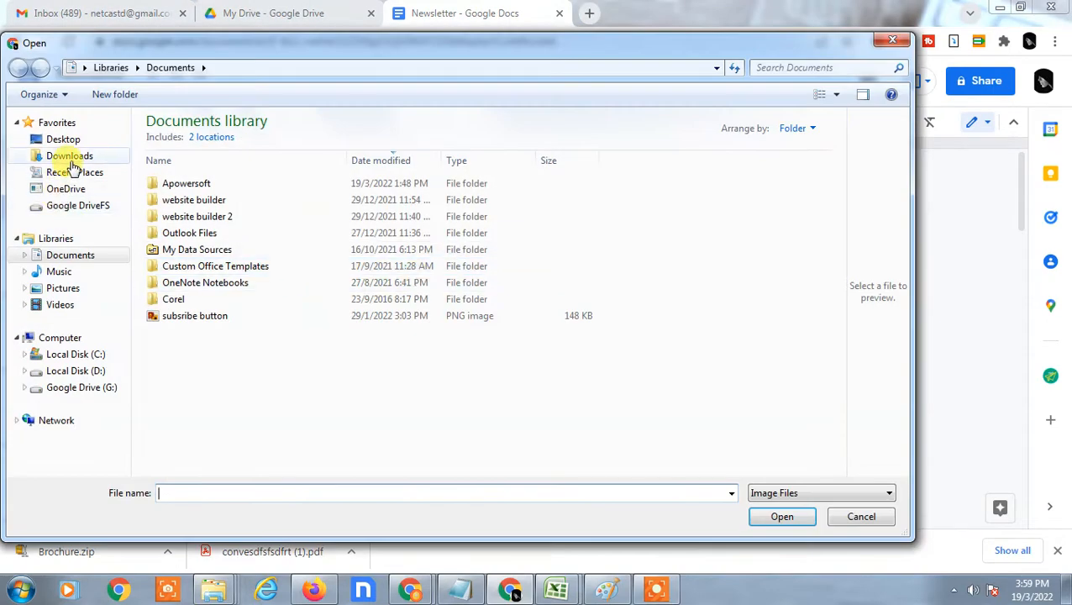
left_click(67, 291)
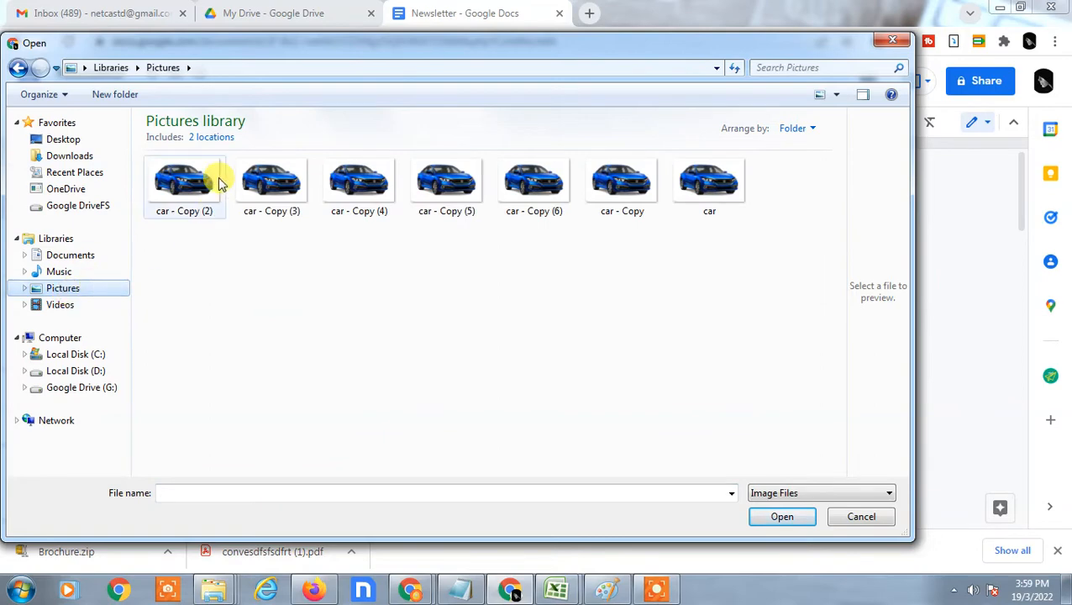
double_click(172, 179)
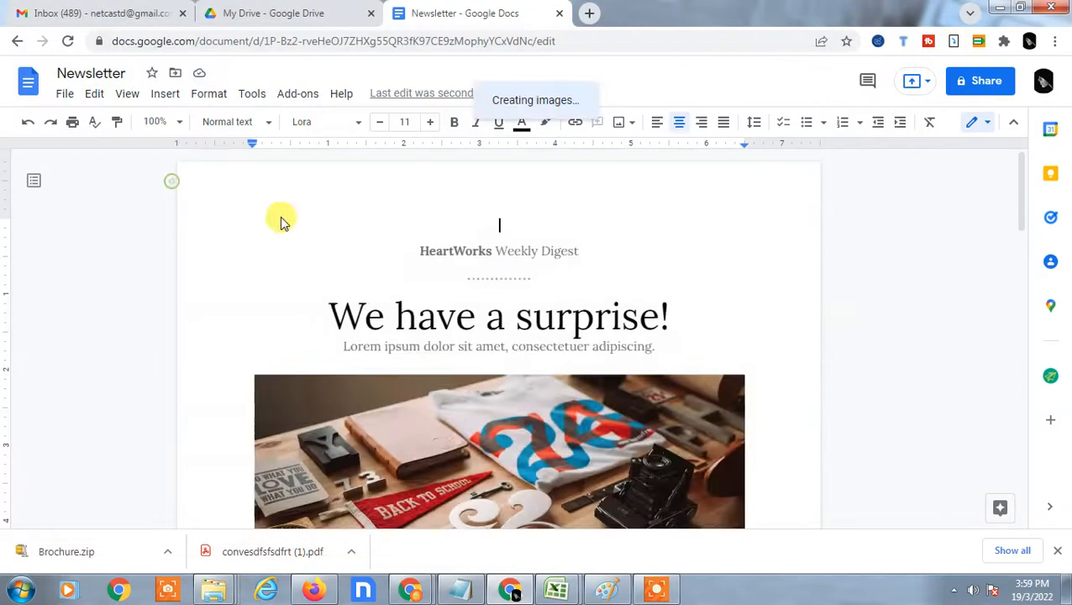
Shrink the inserted car image to about 1.46 in wide by 0.89 in high.
left_click(580, 326)
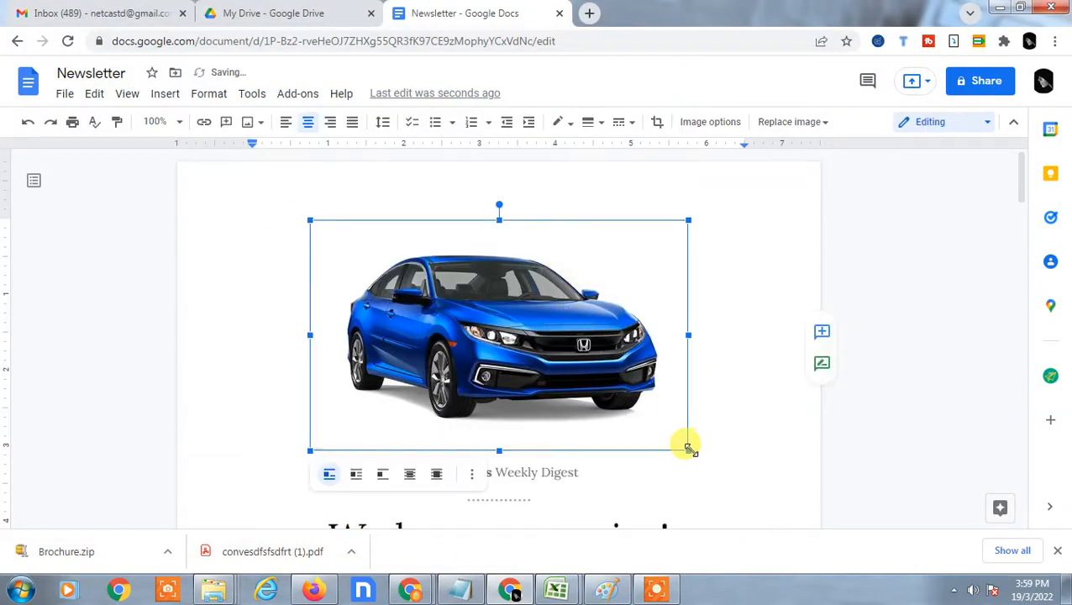
left_click_drag(687, 448, 483, 279)
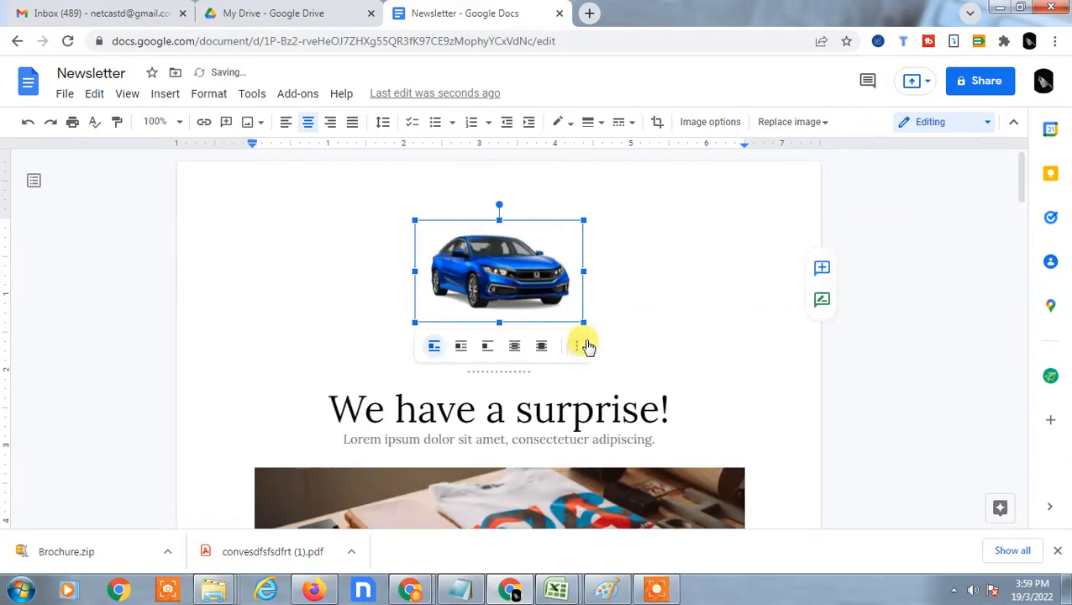
left_click_drag(584, 320, 551, 287)
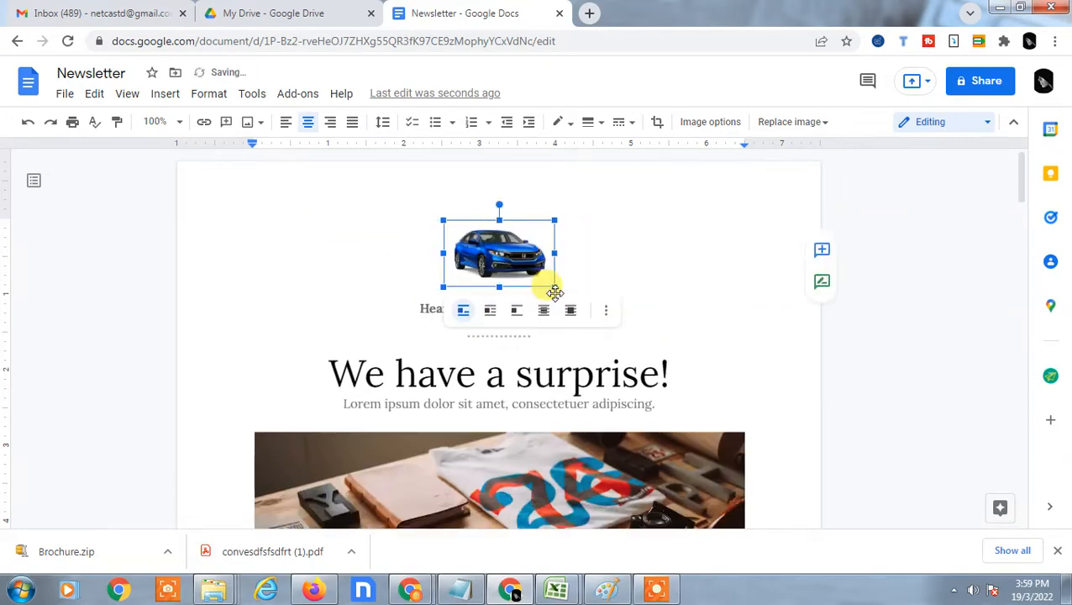
Set the car image's text wrapping to In front of text and reposition it over the newsletter header.
left_click(608, 312)
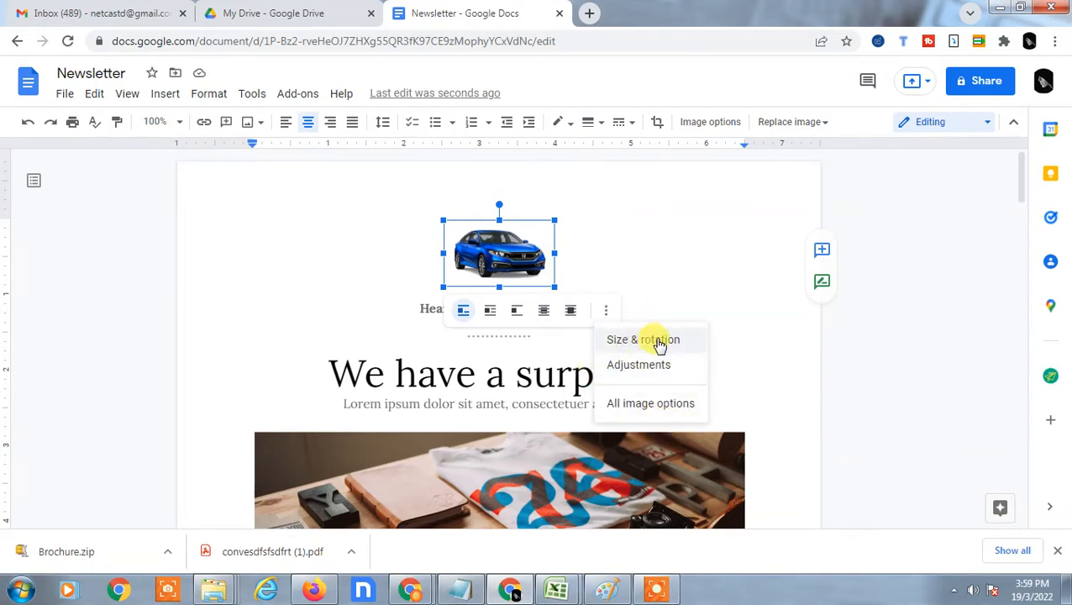
left_click(632, 405)
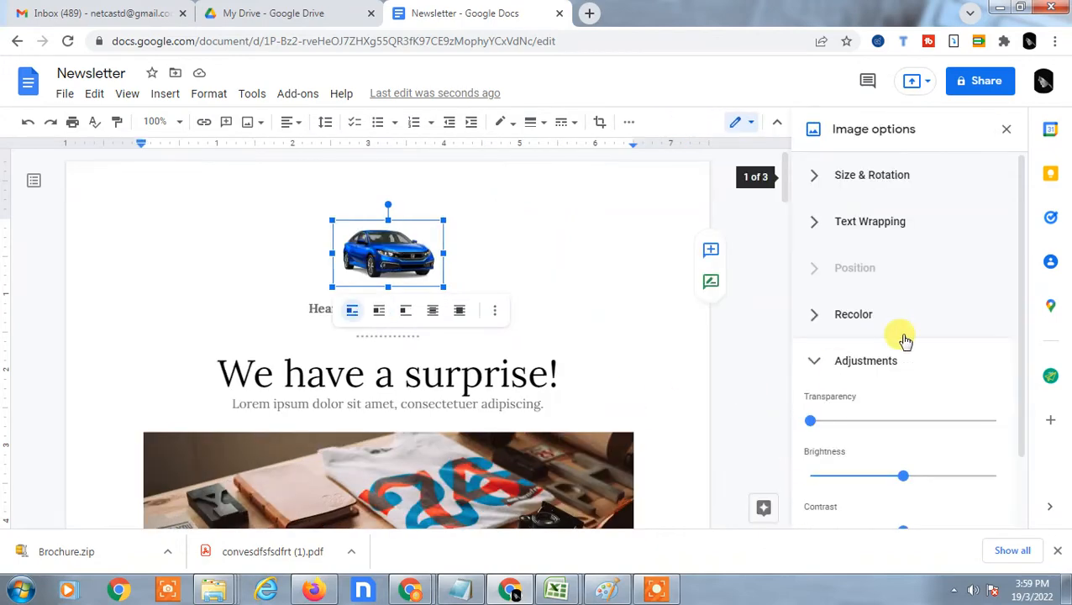
left_click(842, 177)
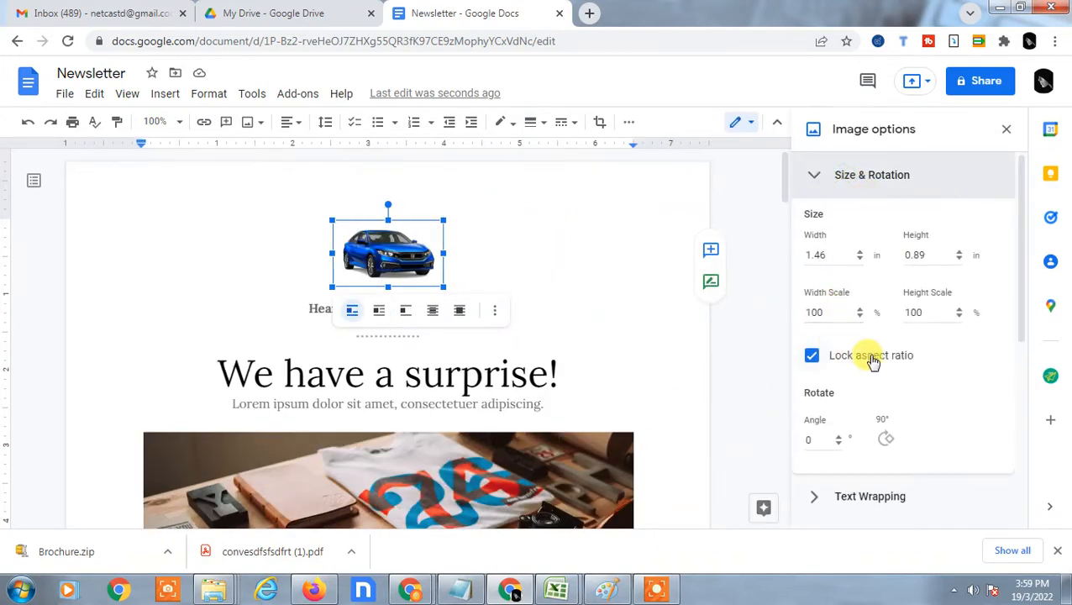
scroll(848, 370, "down", 2)
left_click(836, 340)
scroll(958, 359, "down", 2)
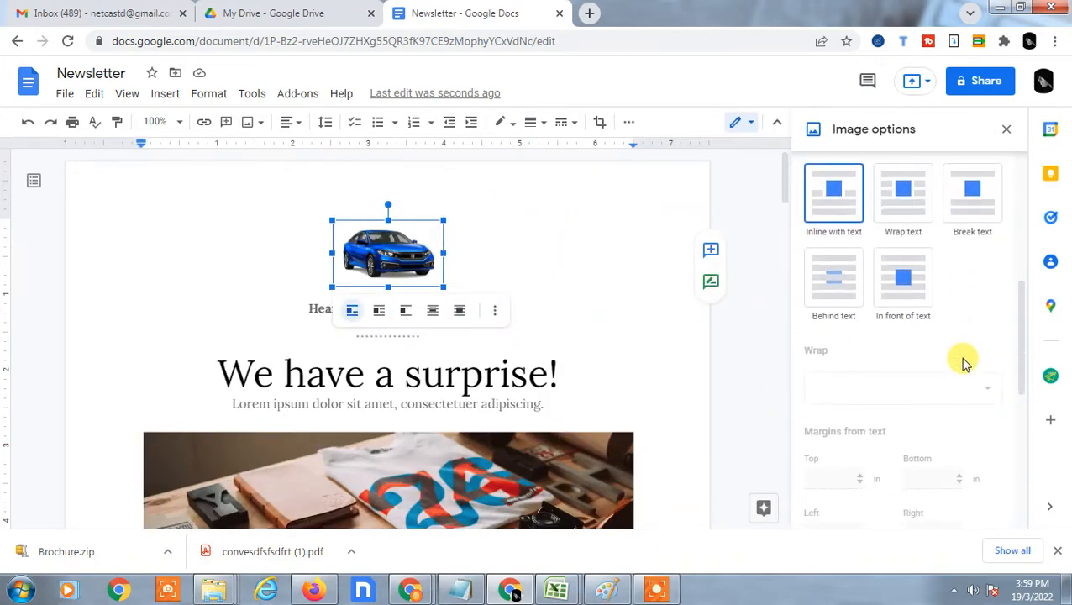
scroll(840, 437, "down", 1)
scroll(840, 437, "down", 1)
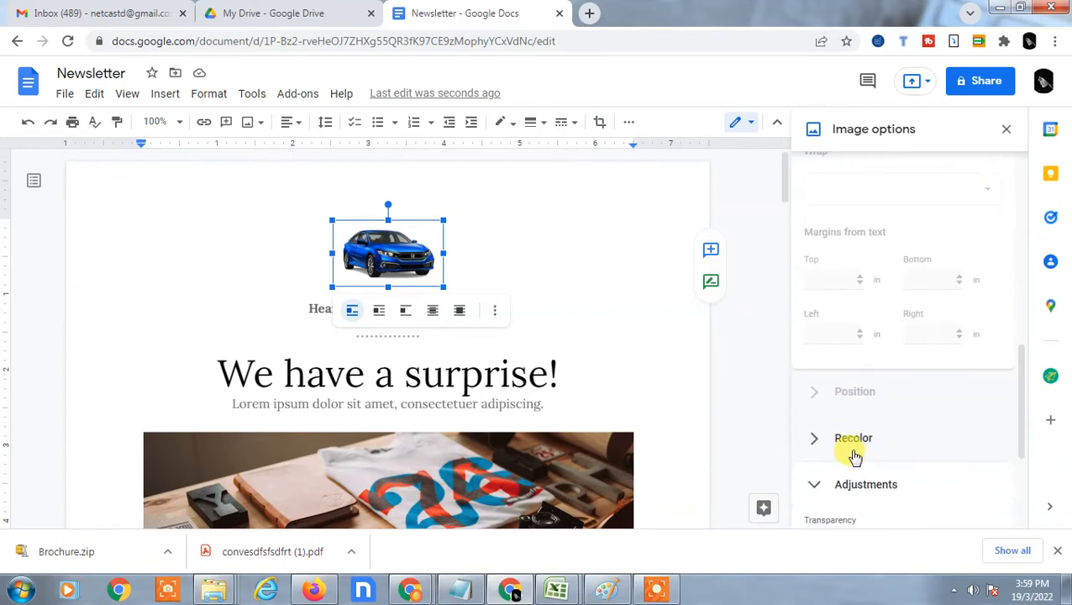
scroll(850, 454, "up", 3)
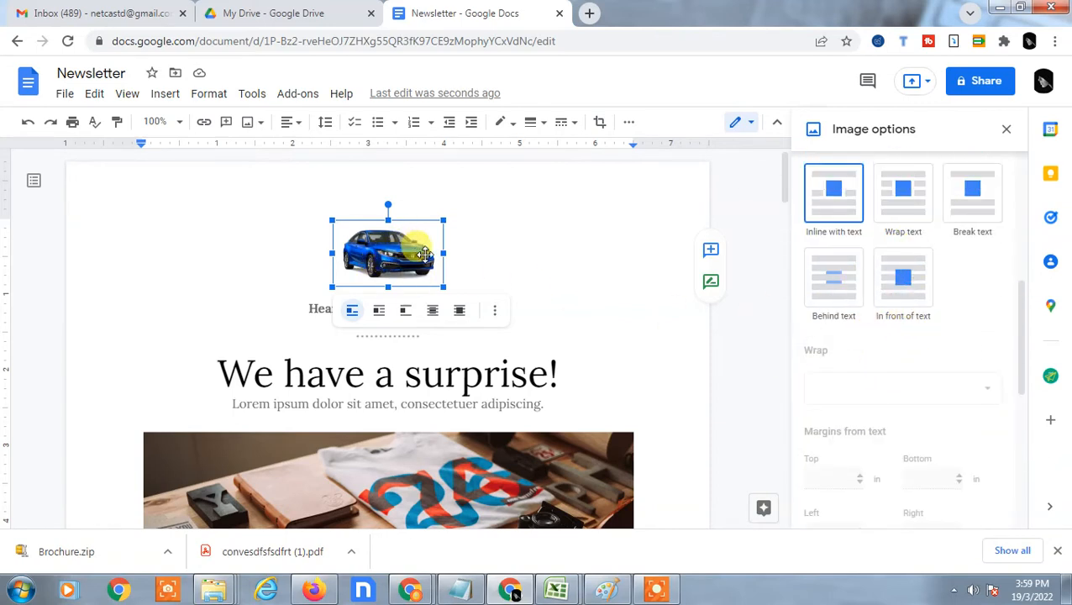
left_click(905, 276)
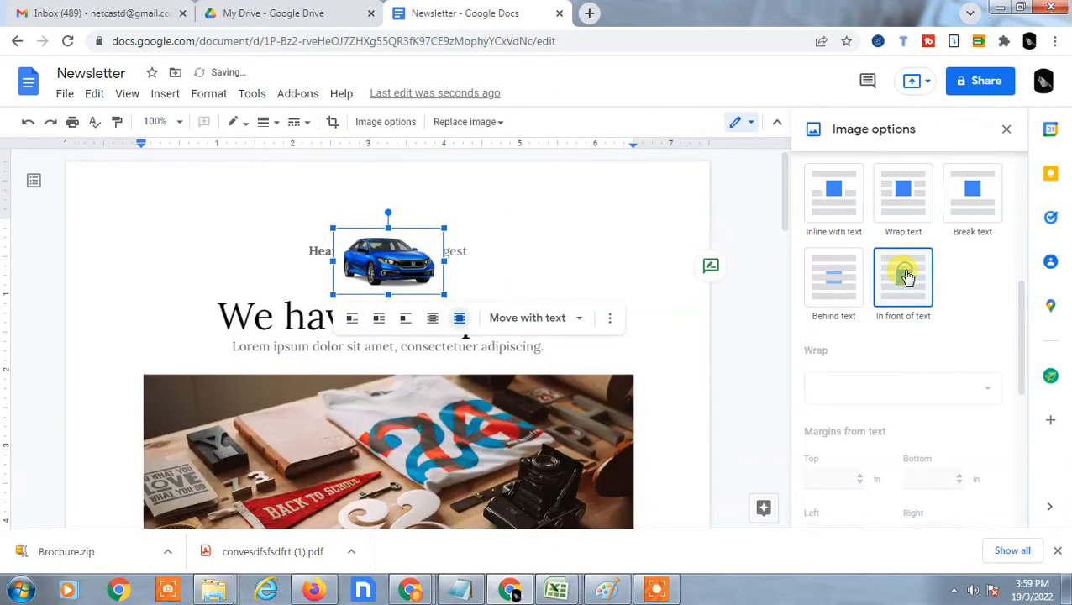
left_click_drag(399, 252, 395, 195)
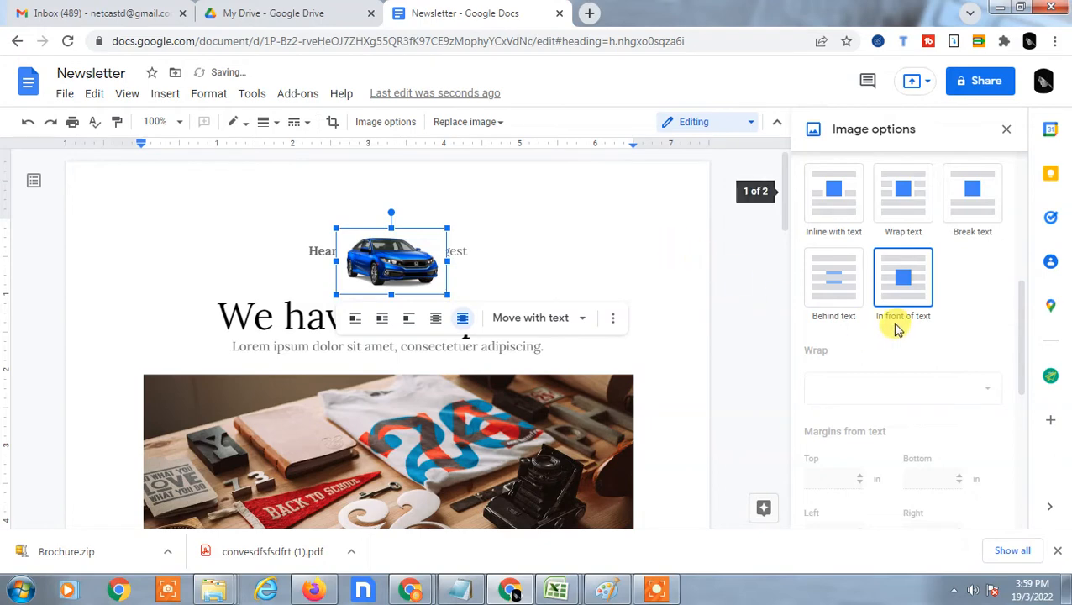
Try the Inline with text wrapping on the car image and undo it.
left_click(822, 200)
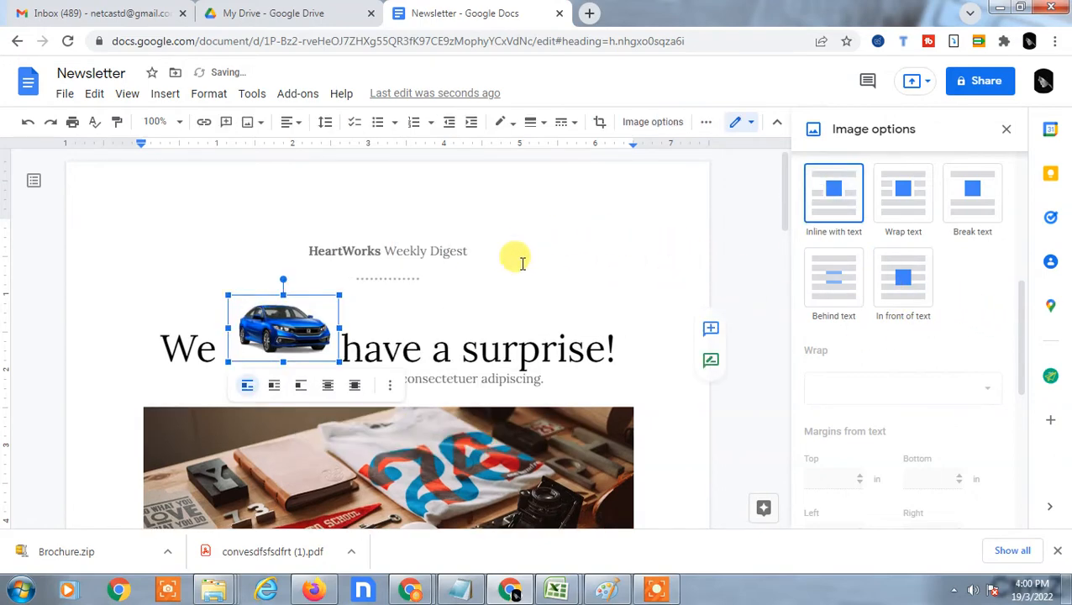
key("ctrl+z")
Shift the car image slightly over the HeartWorks Weekly Digest line and return to its text wrapping styles.
left_click_drag(361, 367, 396, 281)
scroll(934, 334, "down", 3)
scroll(892, 290, "up", 4)
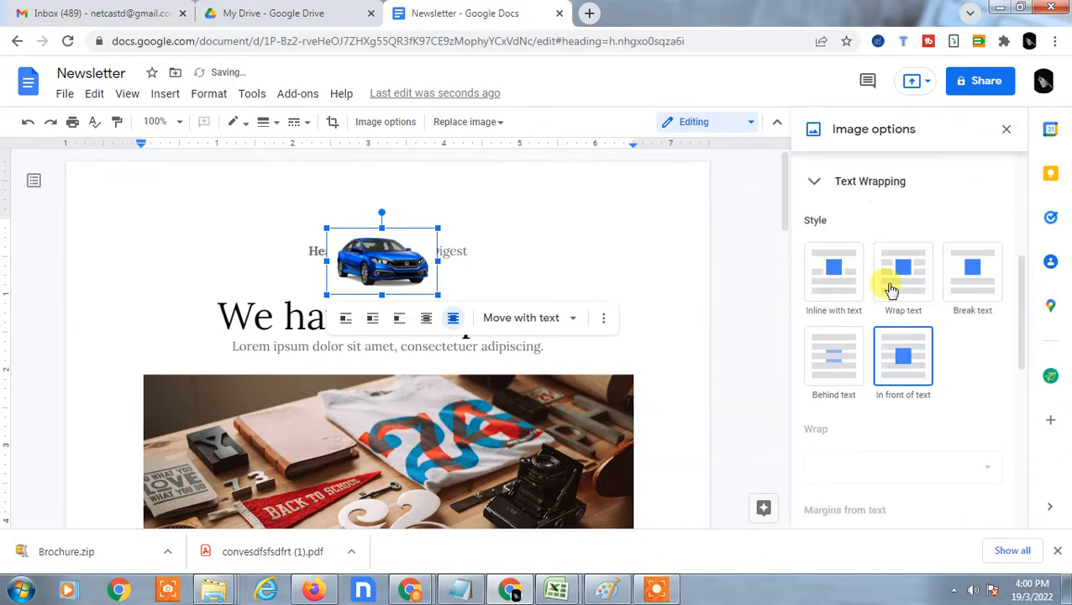
Raise the car image's transparency past the halfway point, check its recolor and position settings, and close the image options.
left_click(812, 183)
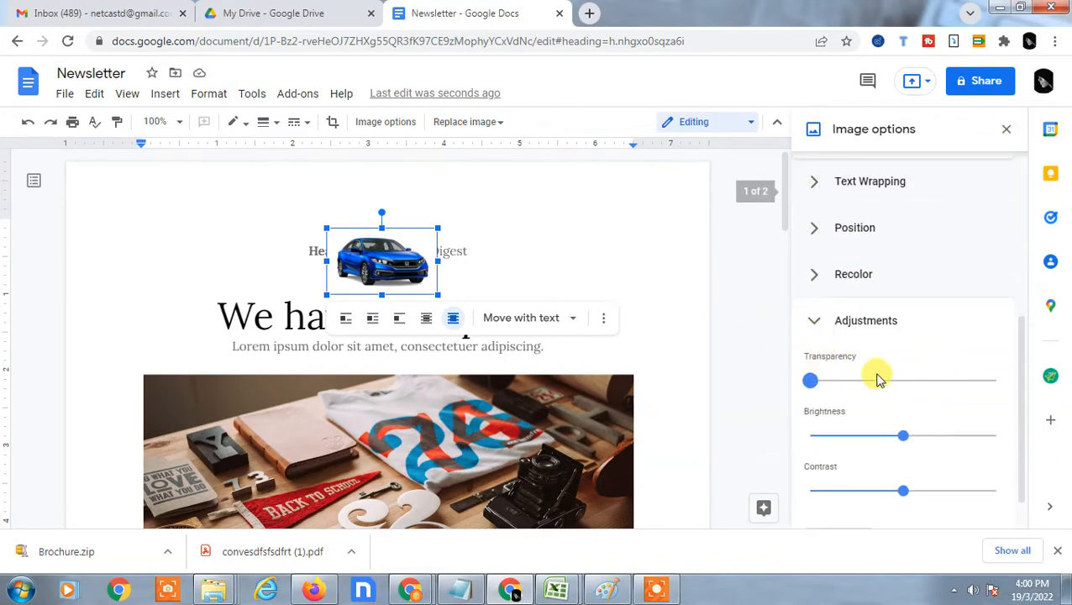
left_click_drag(810, 381, 925, 380)
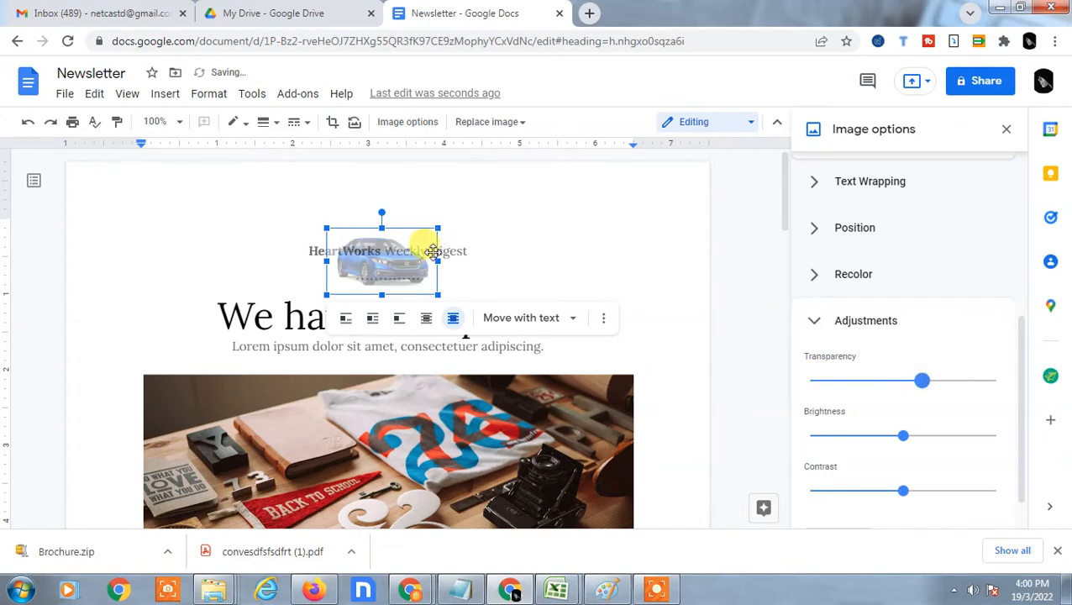
left_click(815, 274)
left_click(812, 233)
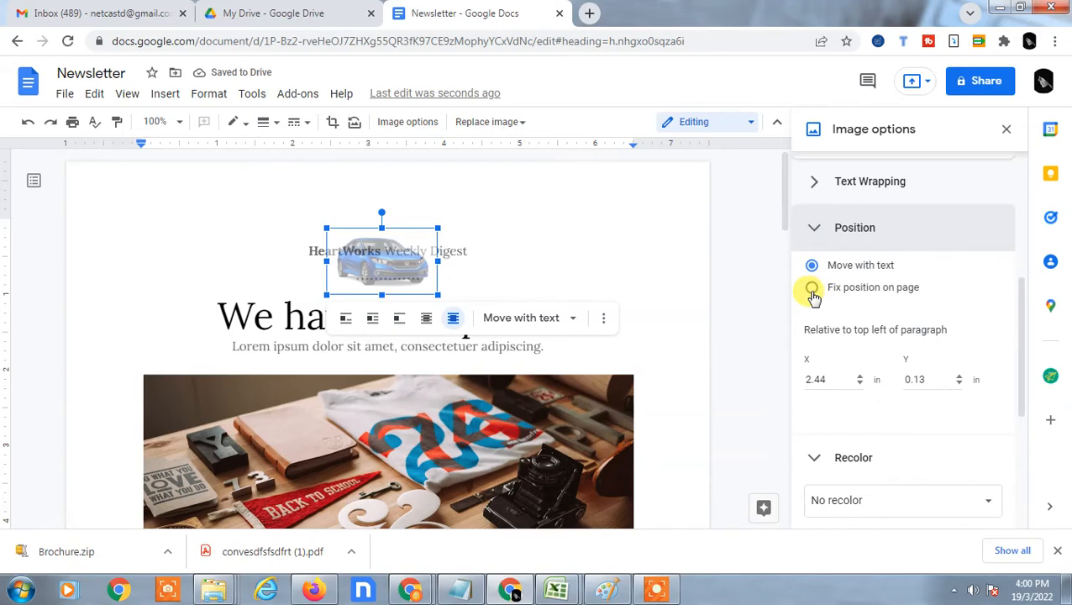
left_click(1006, 128)
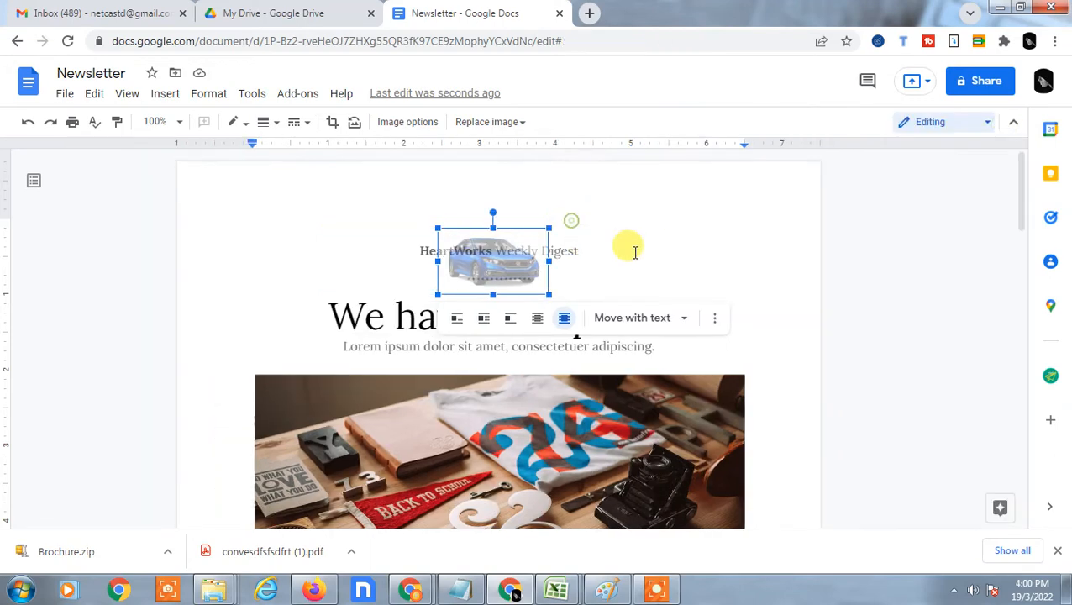
Undo the car image's transparency, text wrapping and position changes until it sits inline above the HeartWorks Weekly Digest line.
left_click(761, 245)
key("ctrl+z")
key("ctrl+z")
key("ctrl+z")
key("ctrl+z")
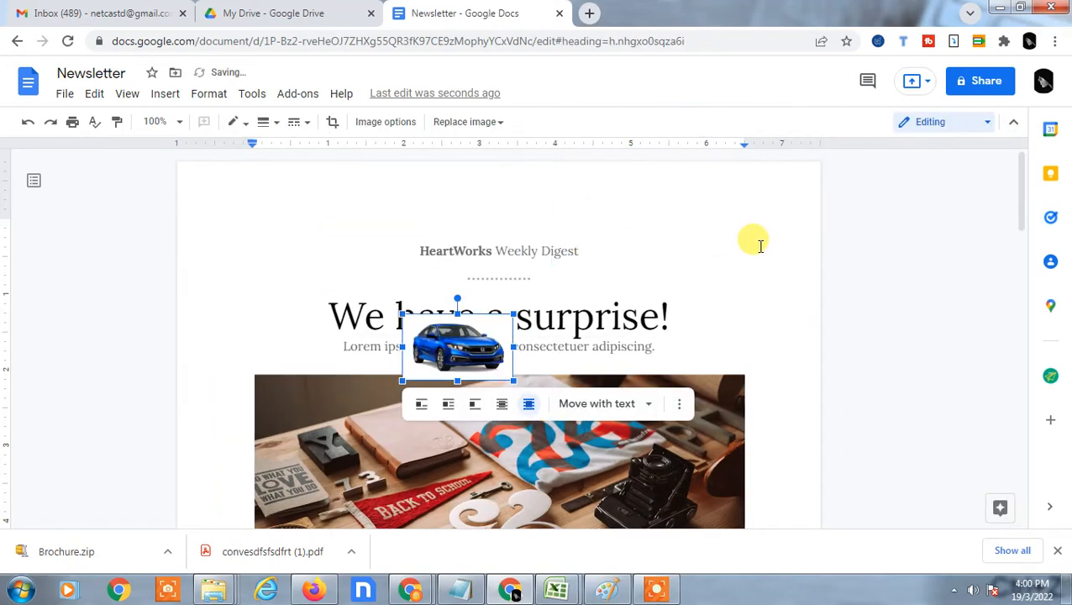
key("ctrl+z")
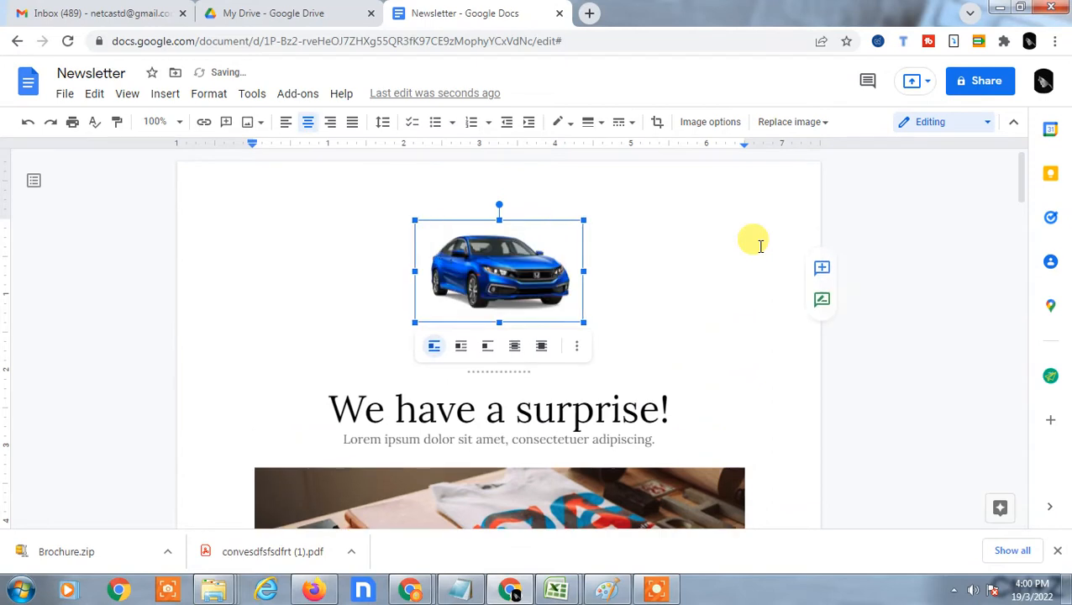
key("ctrl+z")
key("ctrl+z")
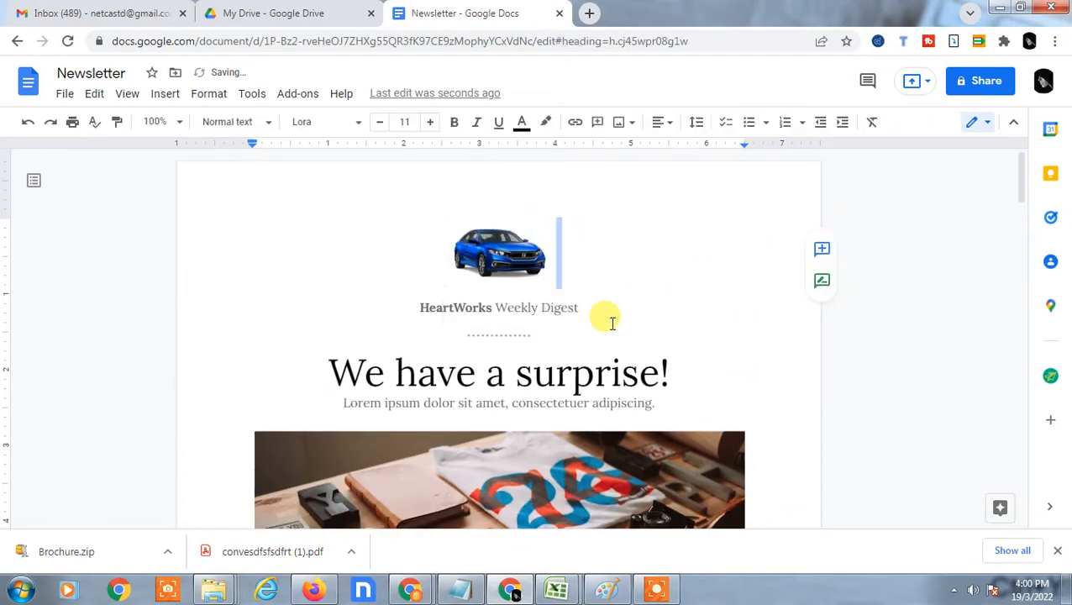
Look through the newsletter's headings, photos, article paragraphs and website link button down to the end of the articles.
scroll(531, 223, "down", 1)
left_click(504, 231)
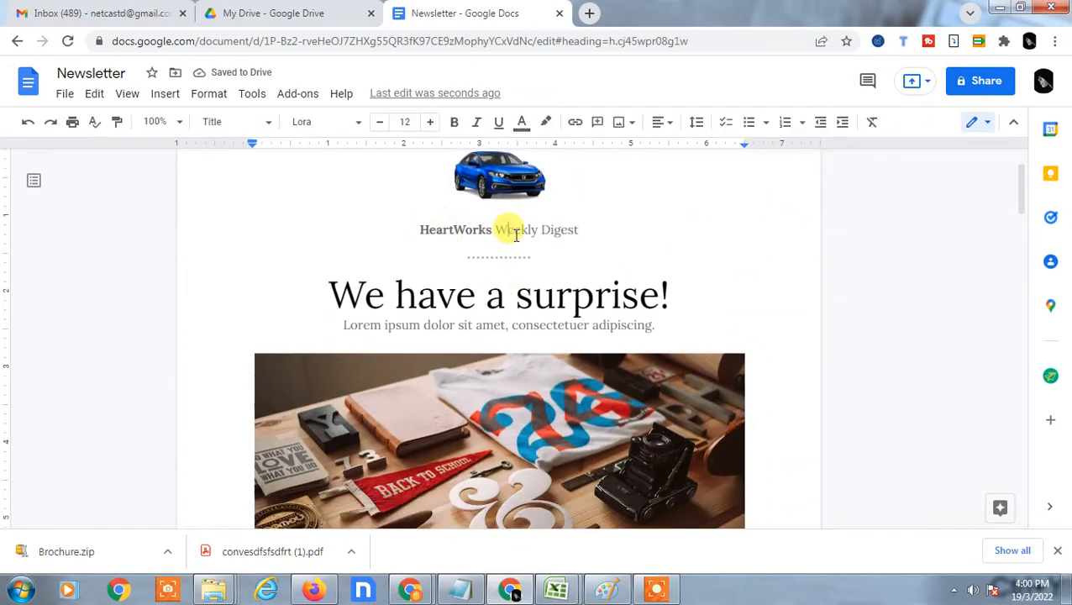
left_click(437, 294)
scroll(615, 290, "down", 2)
left_click(558, 272)
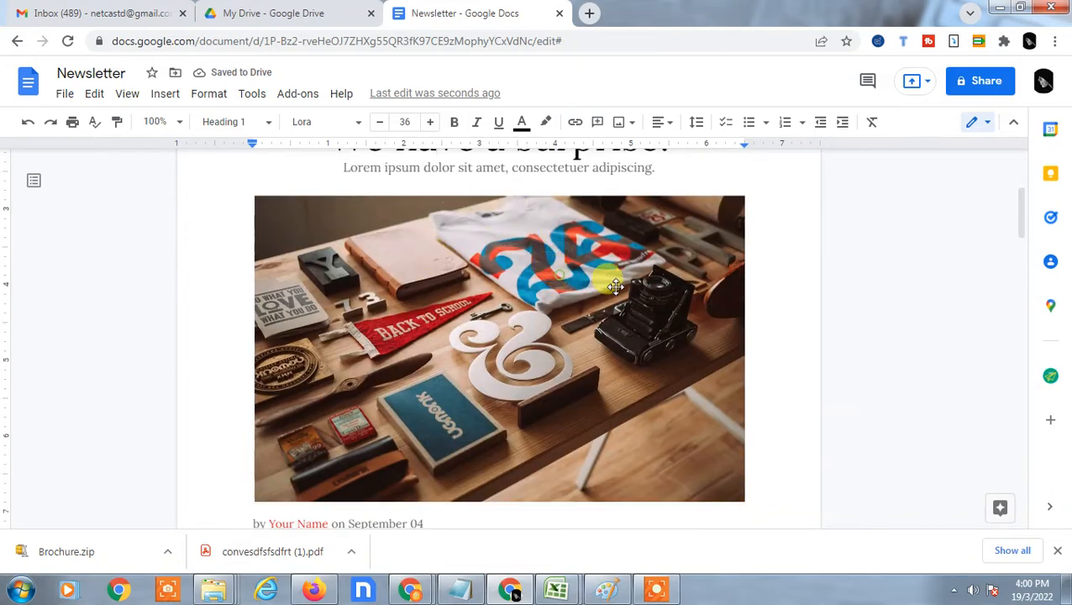
scroll(696, 322, "down", 2)
scroll(697, 322, "down", 2)
left_click(588, 336)
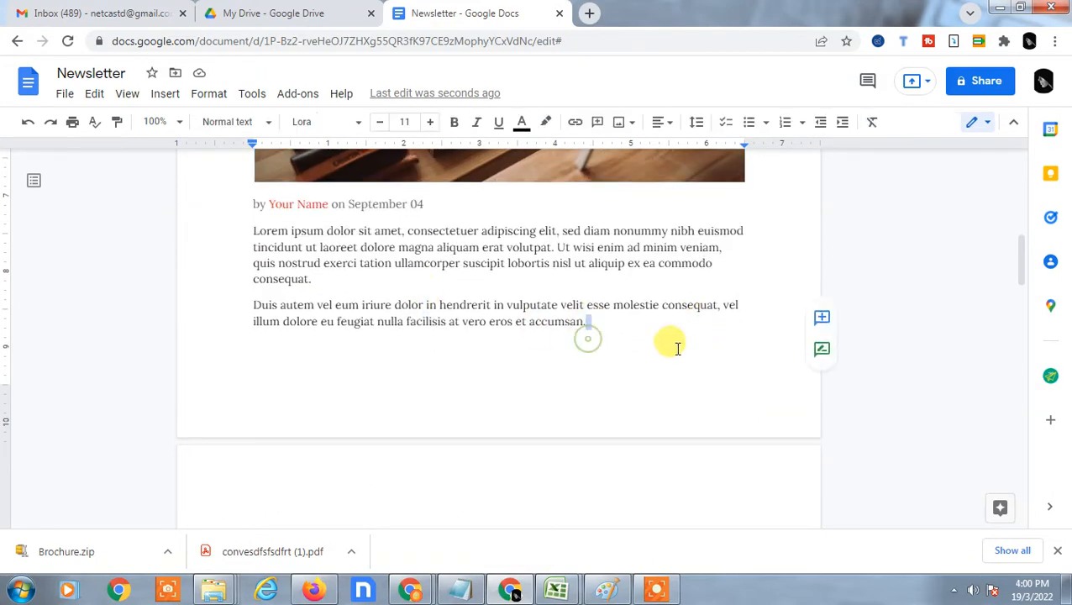
scroll(639, 265, "down", 3)
scroll(653, 265, "down", 4)
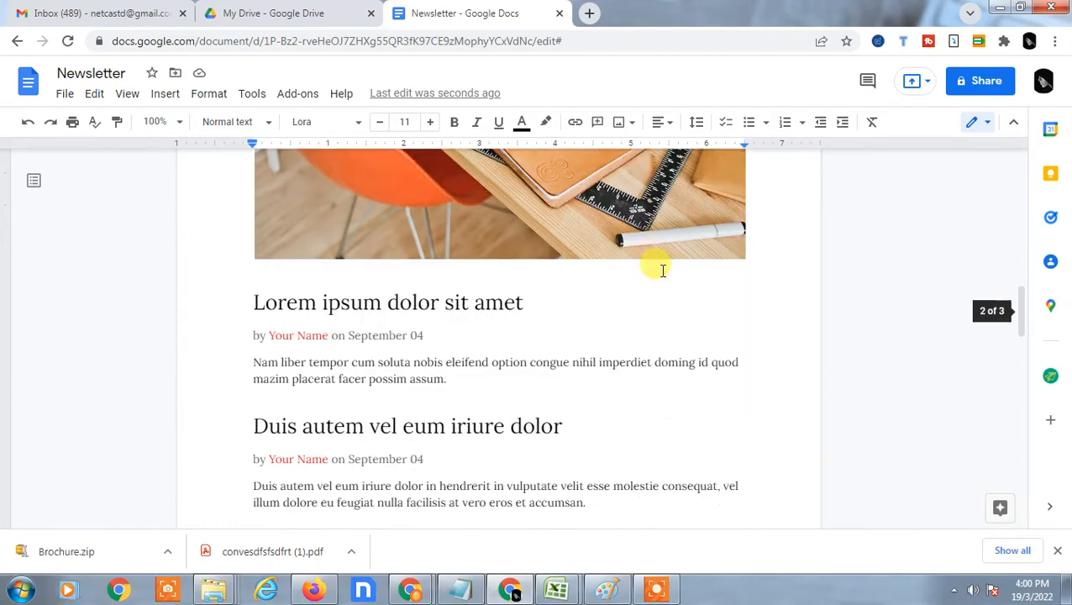
left_click(502, 213)
scroll(631, 349, "up", 2)
scroll(634, 351, "down", 10)
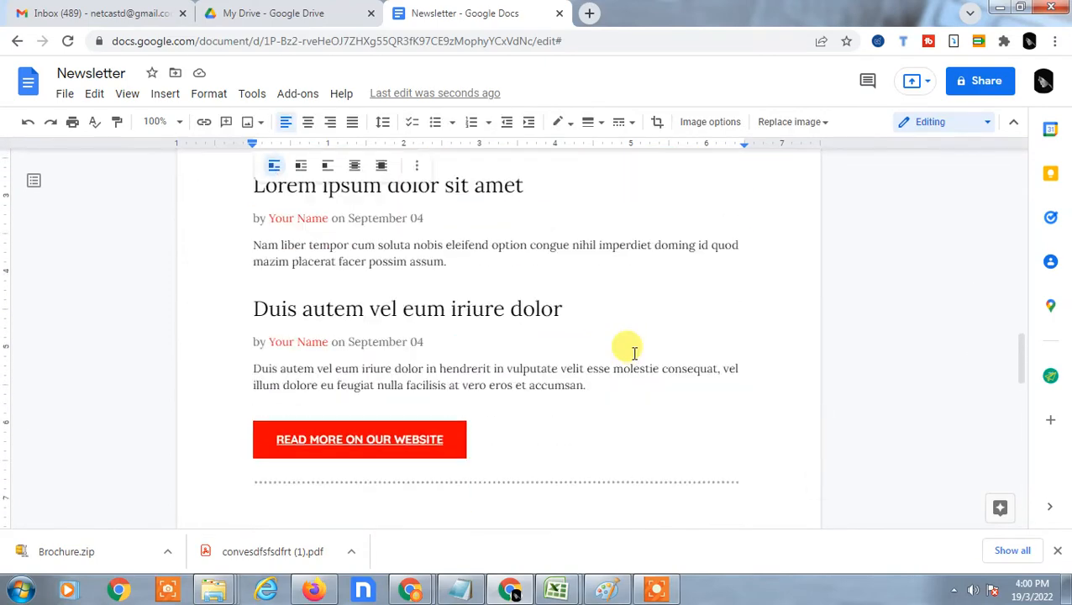
scroll(634, 351, "up", 4)
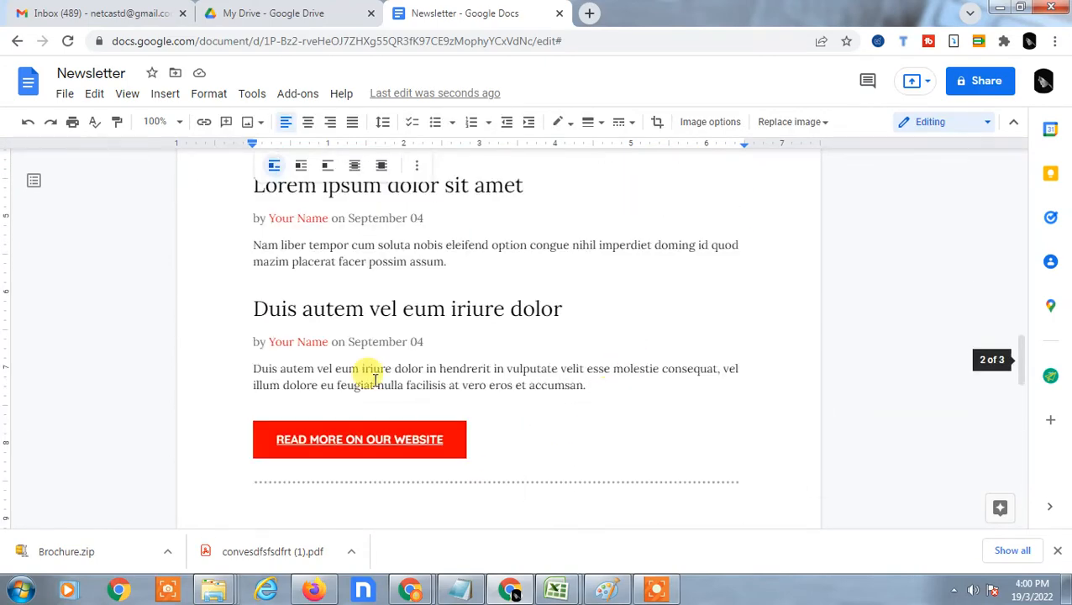
scroll(627, 420, "up", 2)
scroll(605, 470, "down", 2)
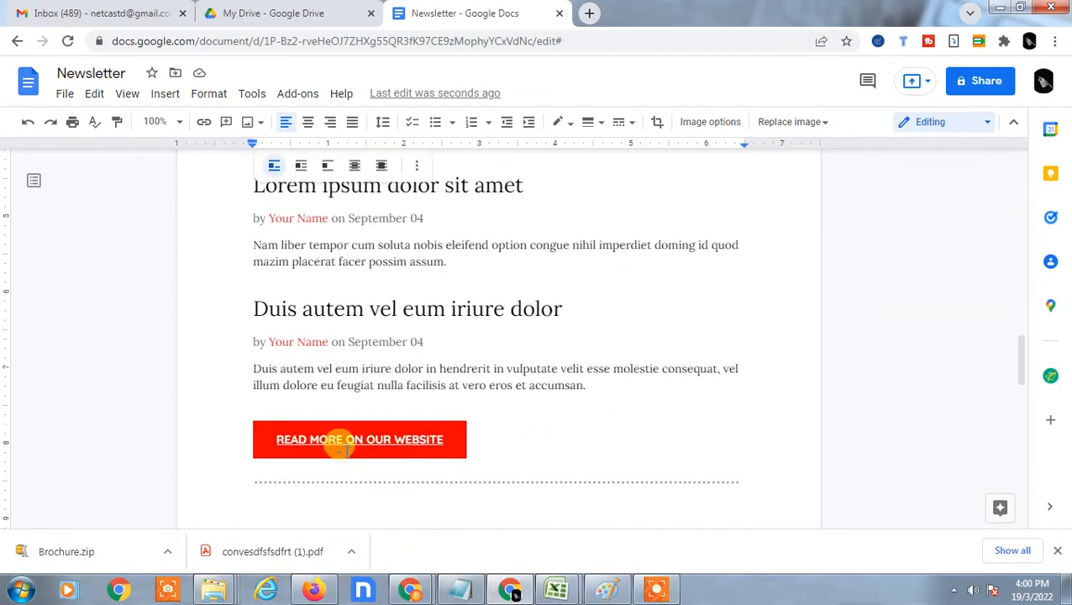
Remove the google.com link from the READ MORE ON OUR WEBSITE button text.
left_click(294, 437)
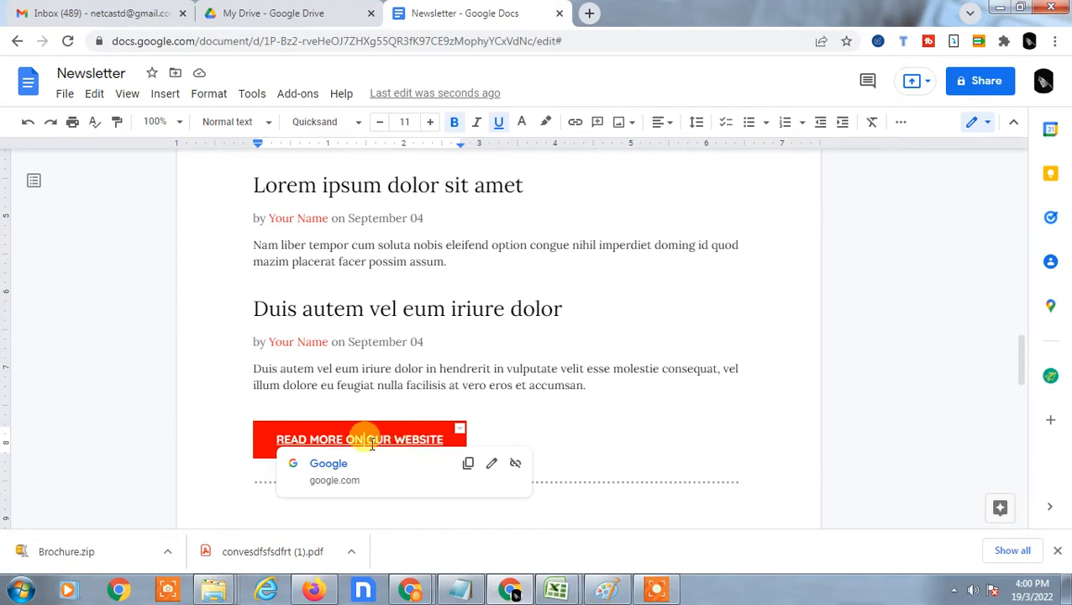
left_click(598, 403)
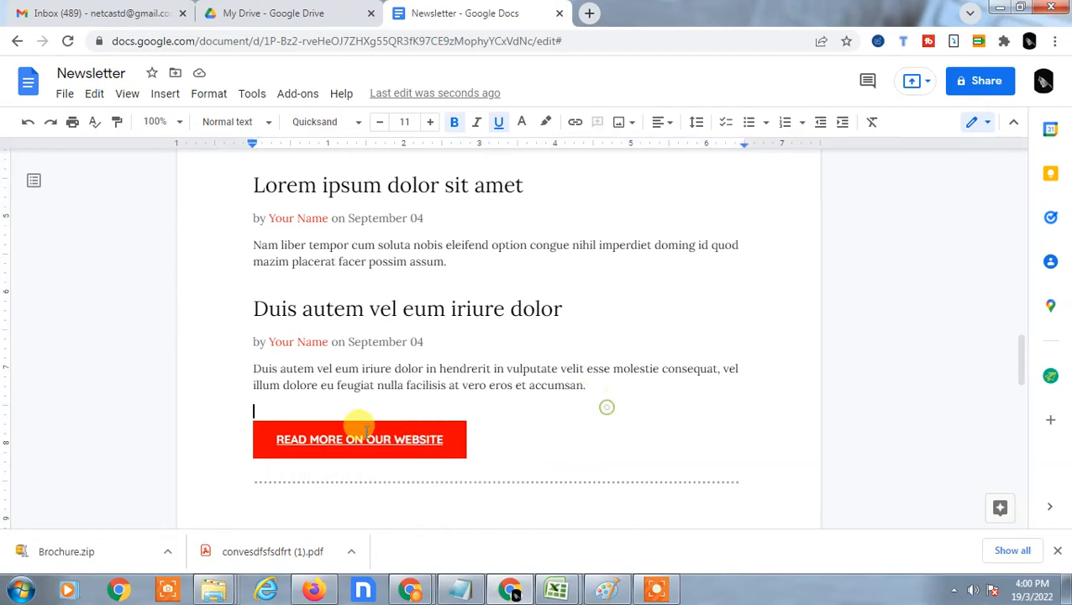
left_click(349, 441)
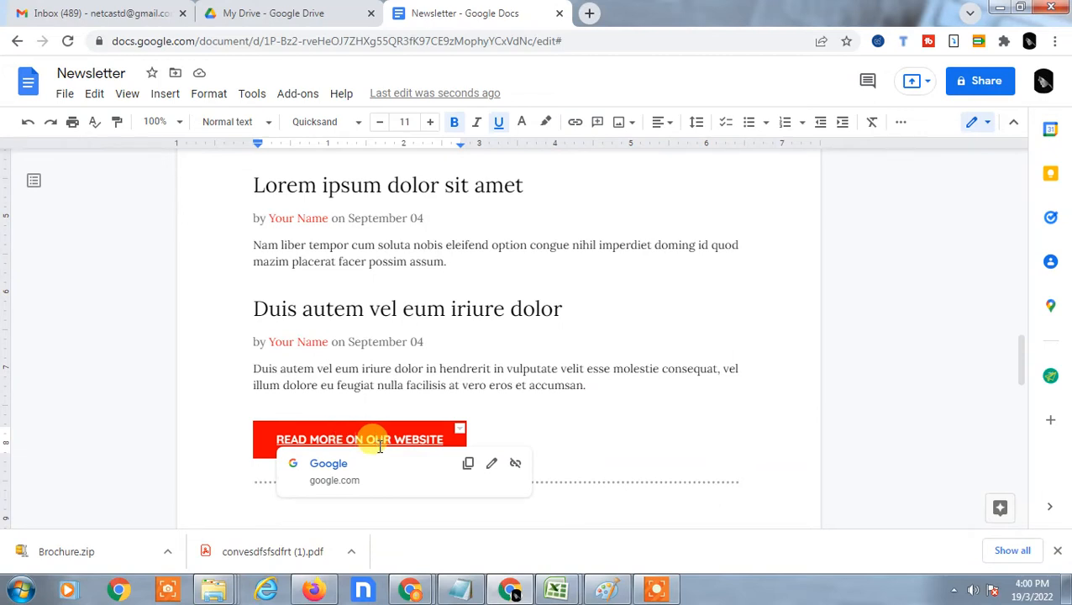
left_click(514, 466)
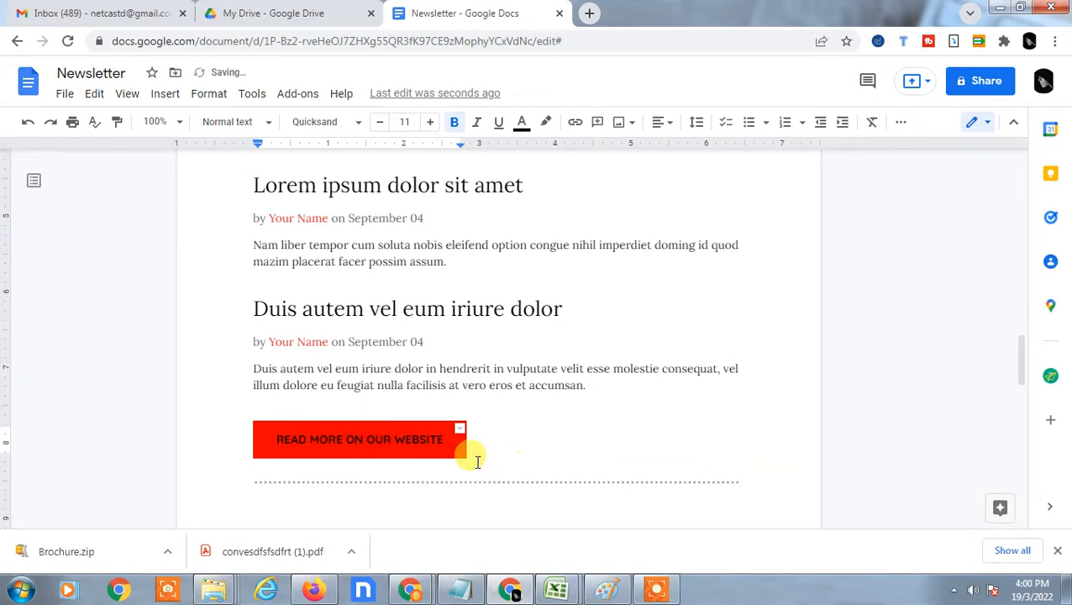
Link the READ MORE ON OUR WEBSITE button text to the YouTube web address.
left_click_drag(448, 439, 267, 439)
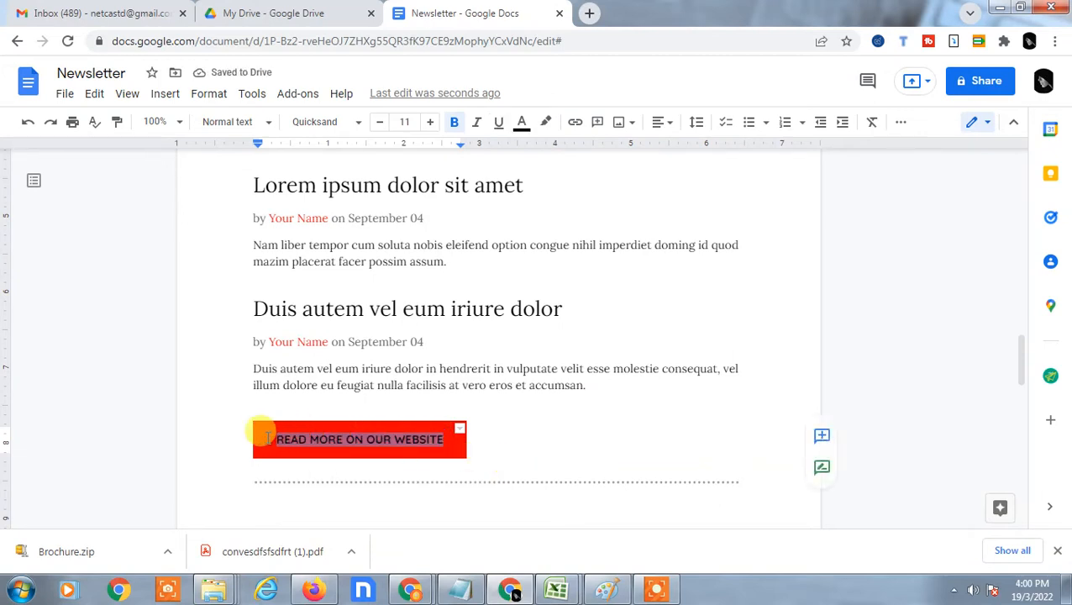
left_click(575, 124)
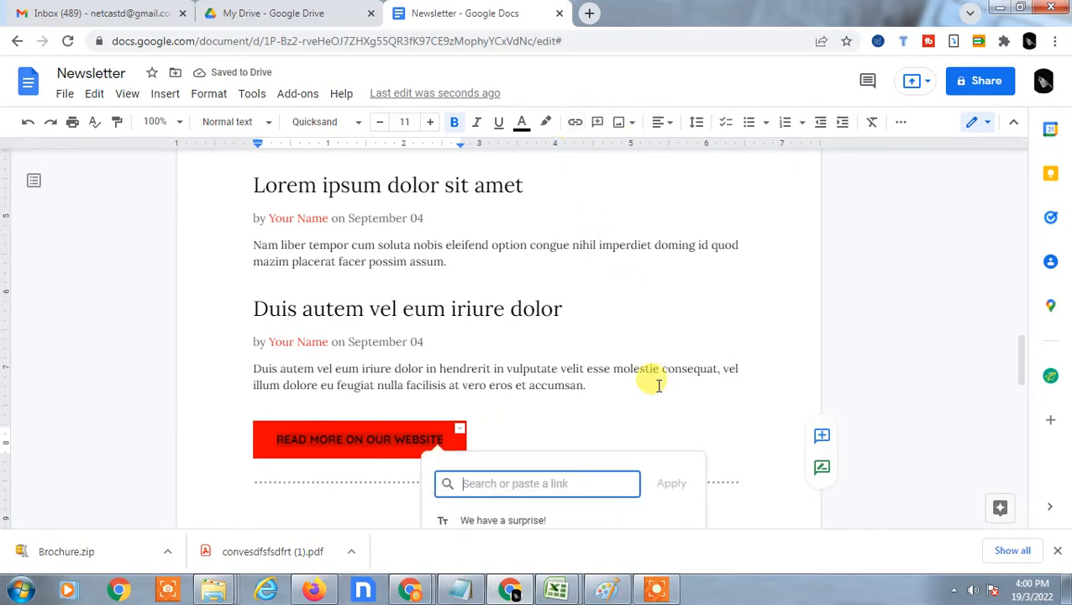
type("ww")
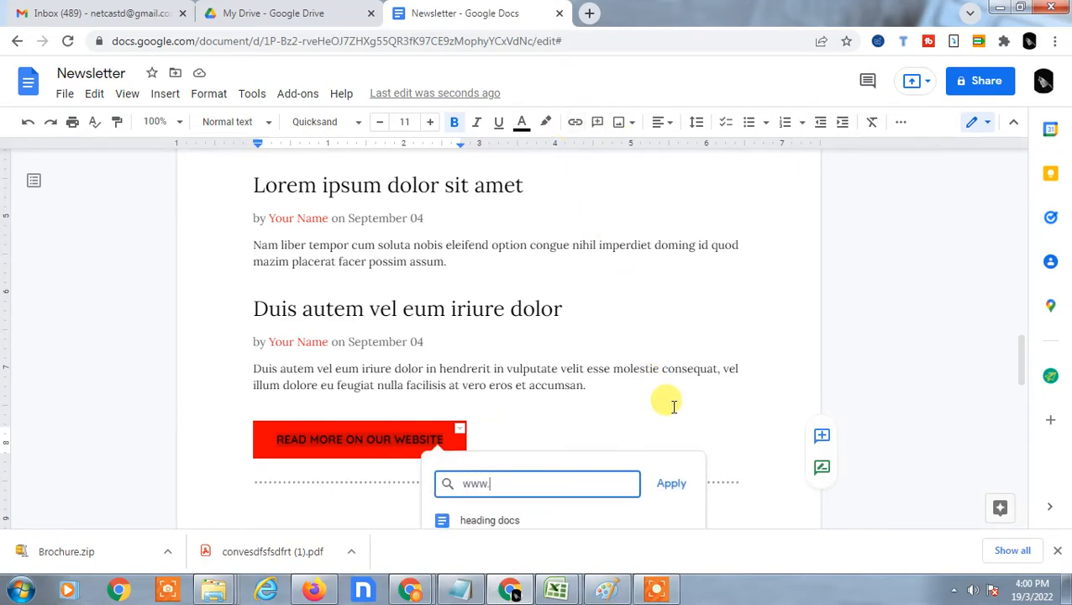
type("w.youtube,co")
key("BackSpace")
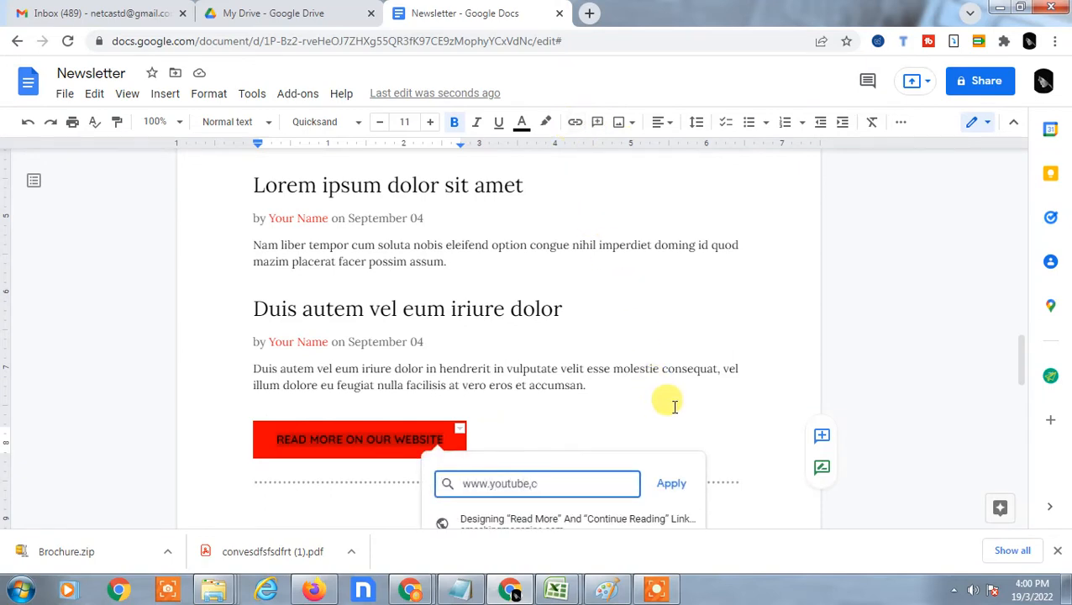
key("Return")
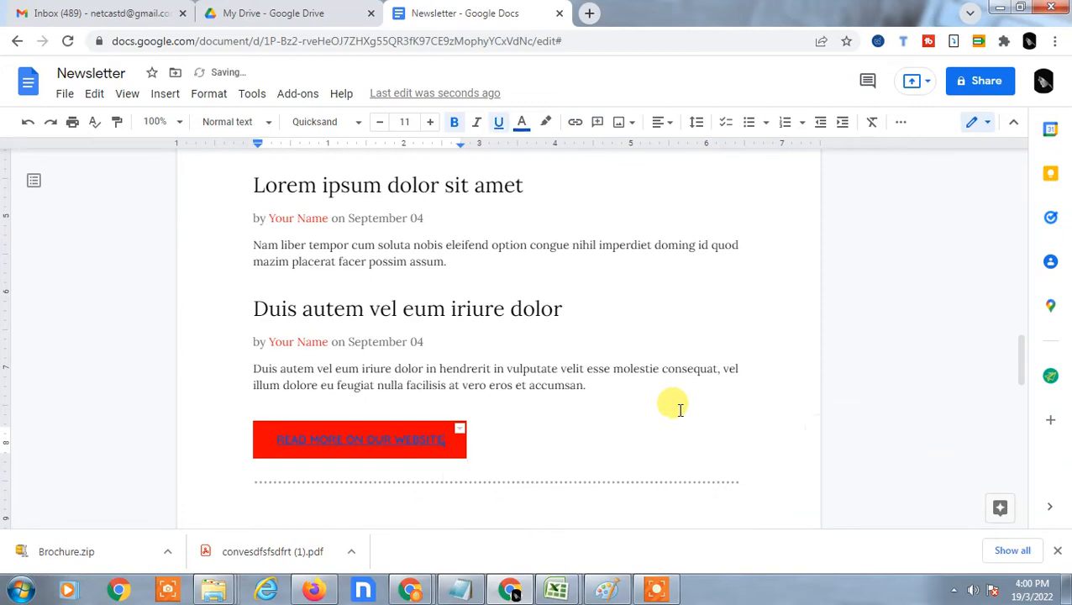
Switch the newsletter's page setup to the Pageless format with a light salmon-red background color.
scroll(693, 432, "up", 5)
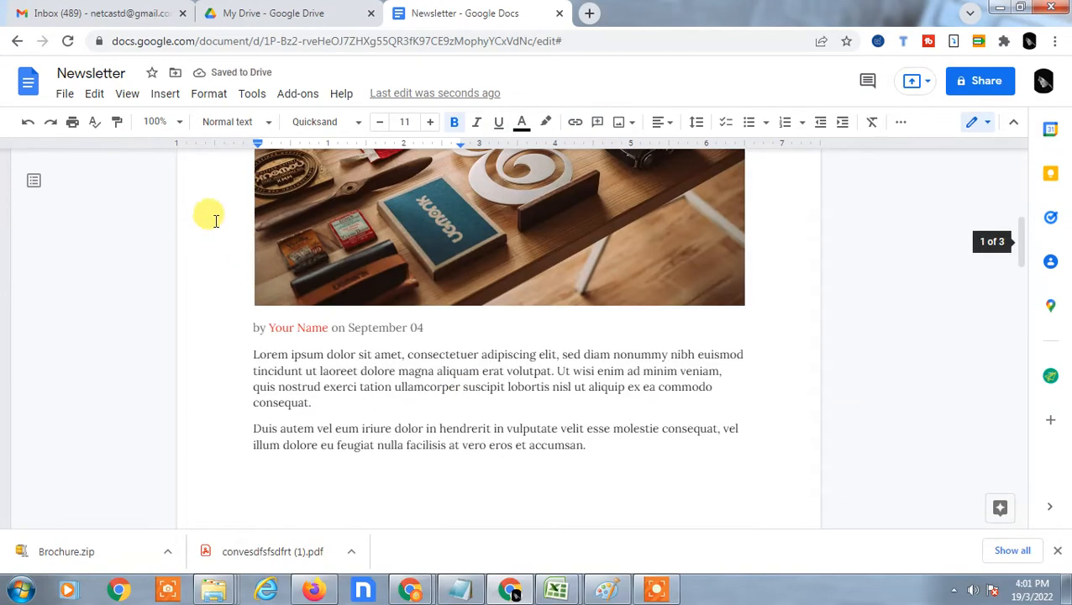
scroll(256, 327, "up", 5)
left_click(283, 364)
left_click(186, 194)
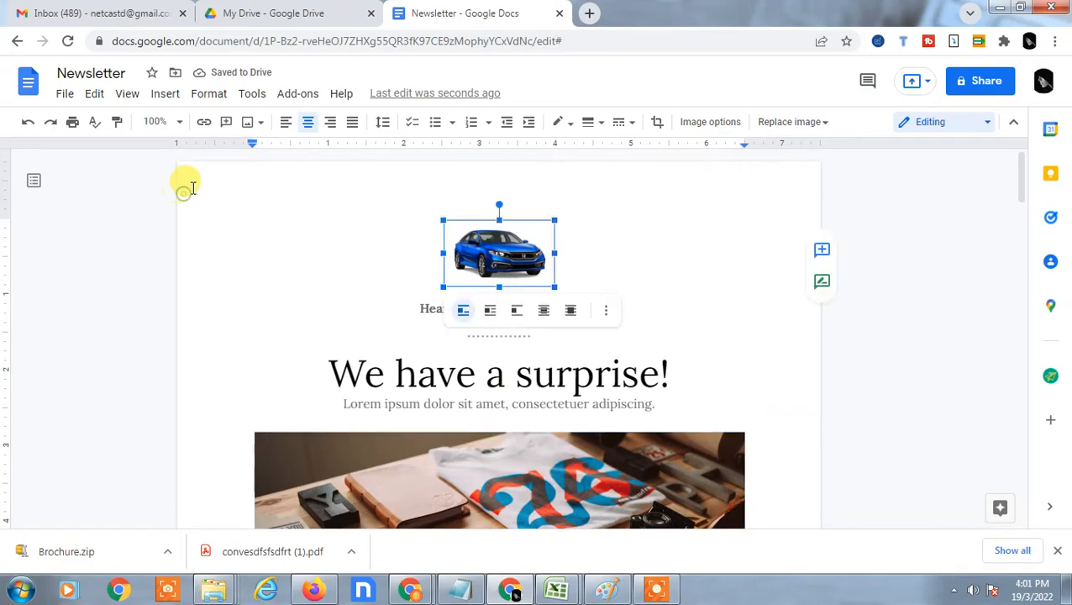
left_click(65, 93)
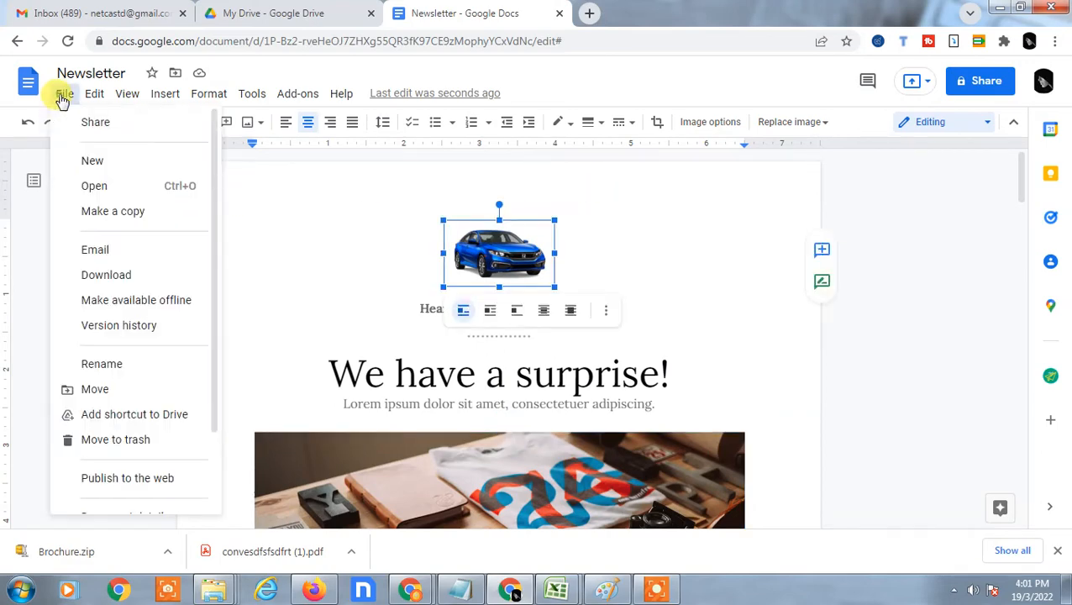
scroll(152, 466, "down", 2)
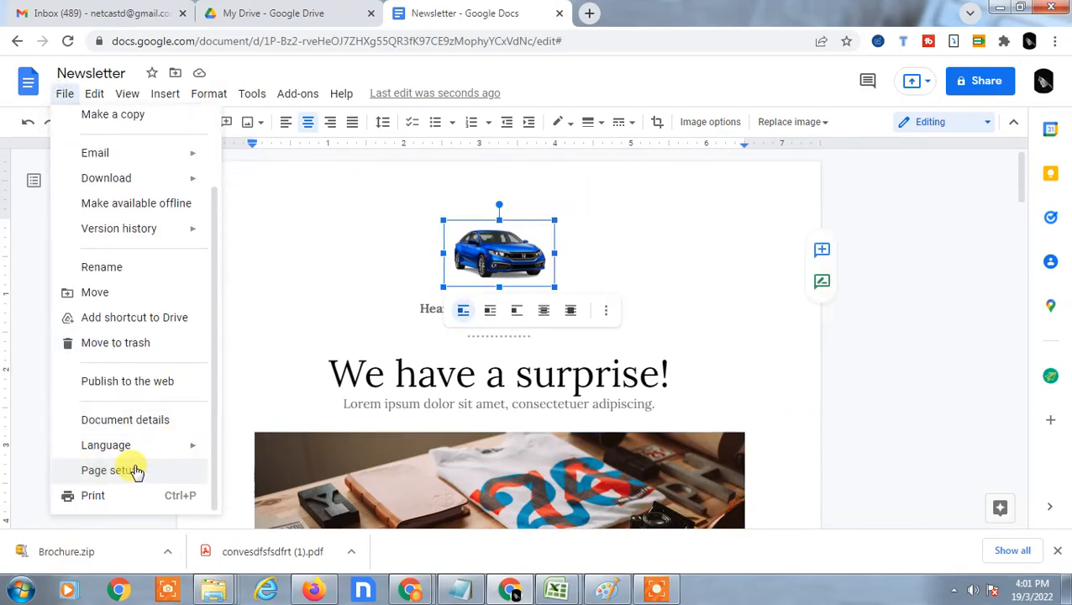
key("Return")
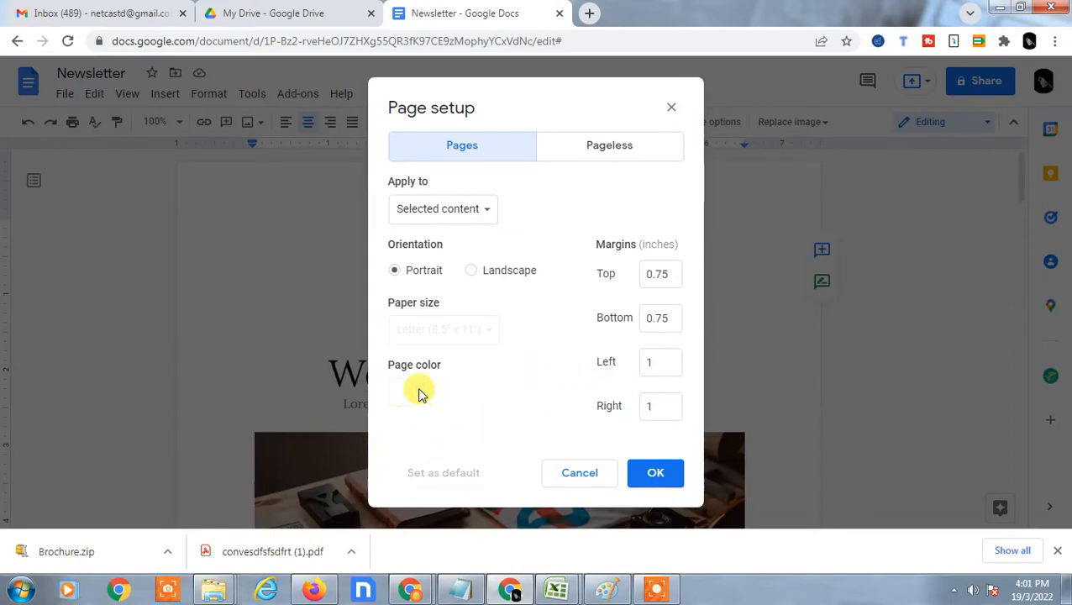
left_click(605, 141)
left_click(449, 147)
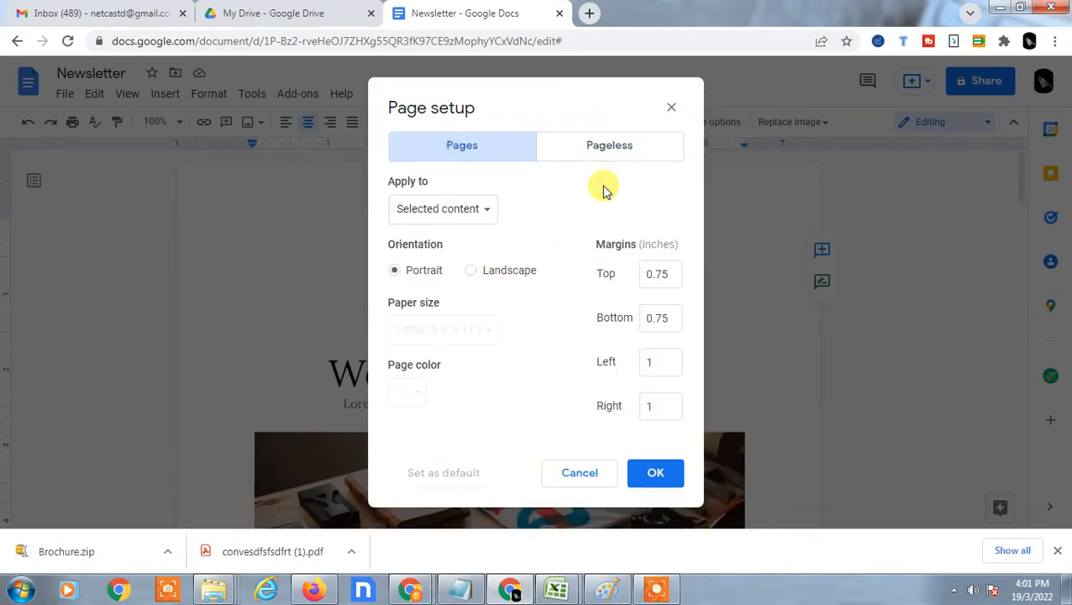
left_click(588, 148)
left_click(410, 496)
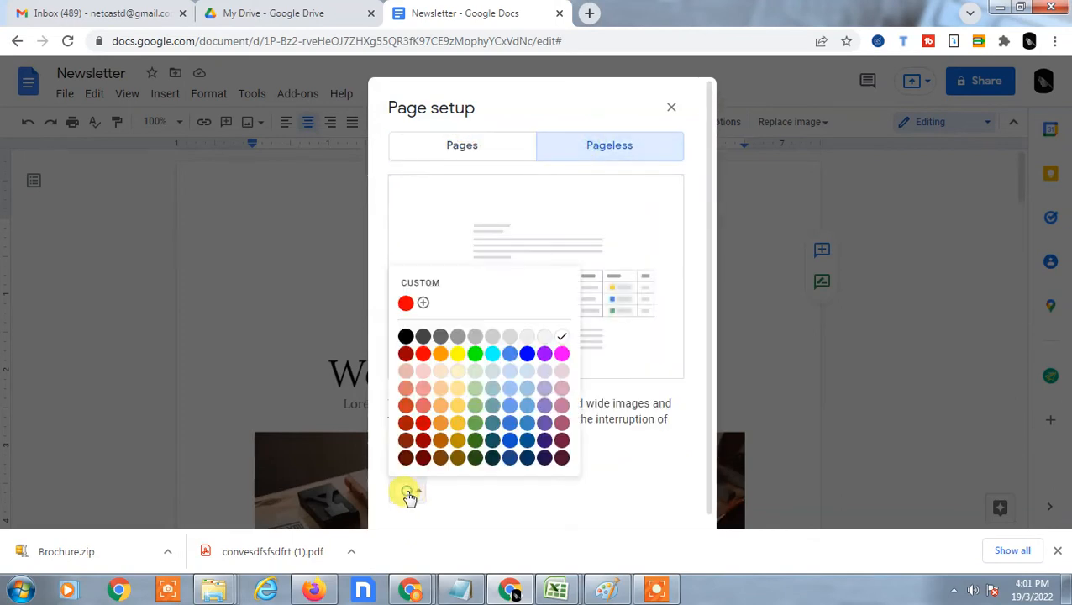
left_click(423, 389)
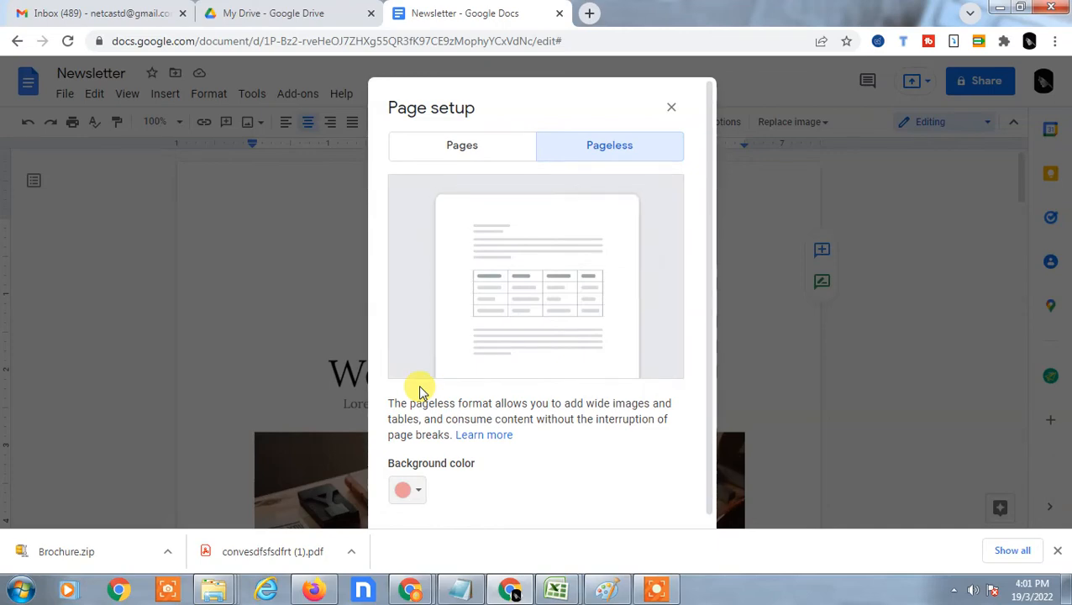
scroll(538, 428, "down", 1)
left_click(647, 514)
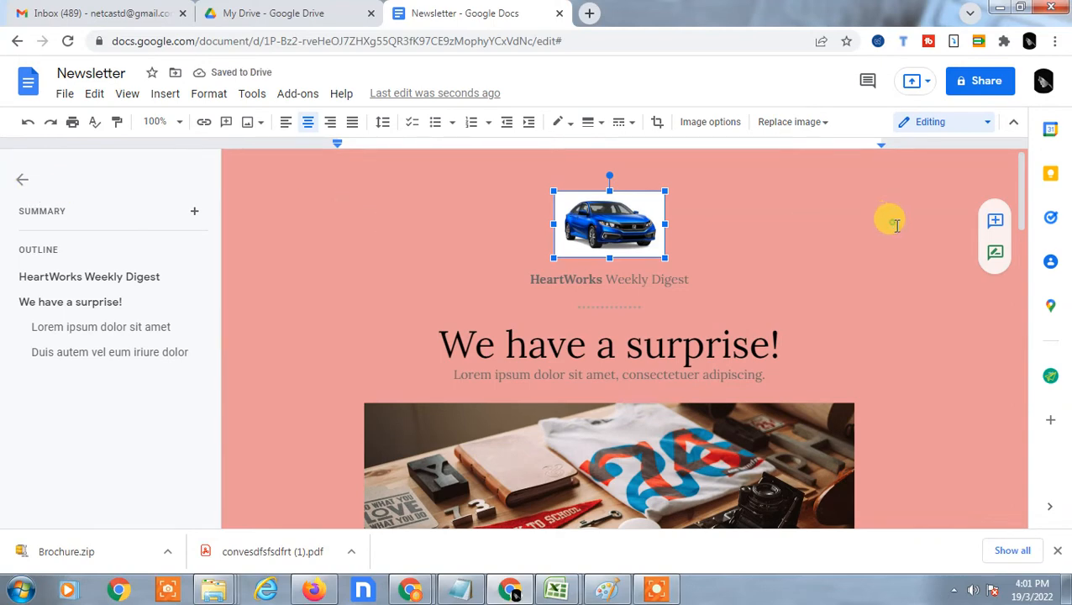
Hide the document outline and look over the newsletter's header, photo and text on the colored background.
left_click(895, 226)
scroll(882, 336, "down", 4)
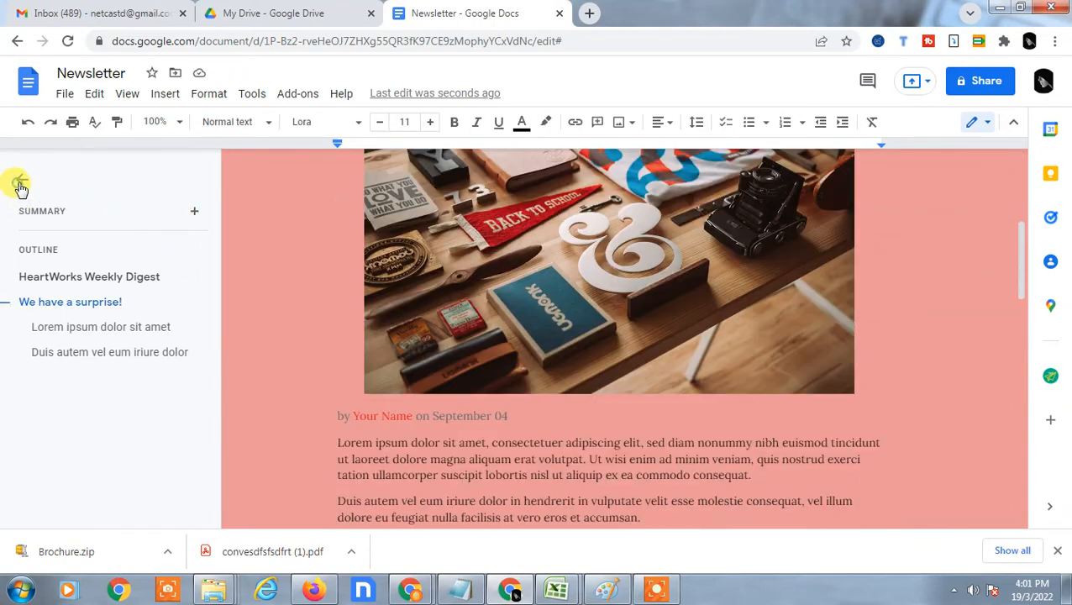
left_click(21, 186)
scroll(837, 342, "down", 4)
scroll(844, 344, "up", 6)
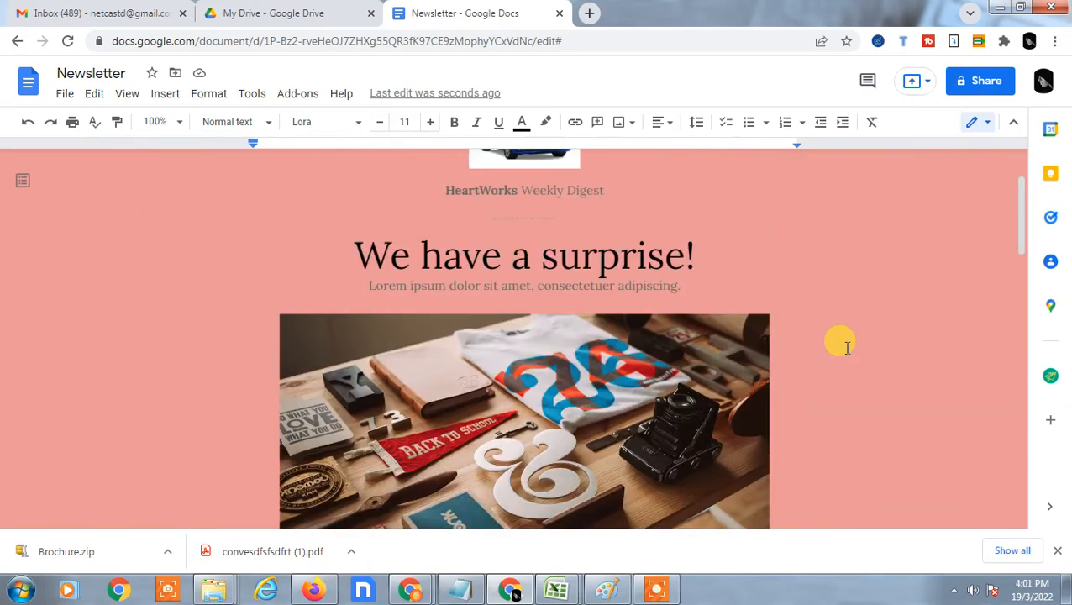
scroll(840, 342, "up", 1)
scroll(587, 386, "down", 3)
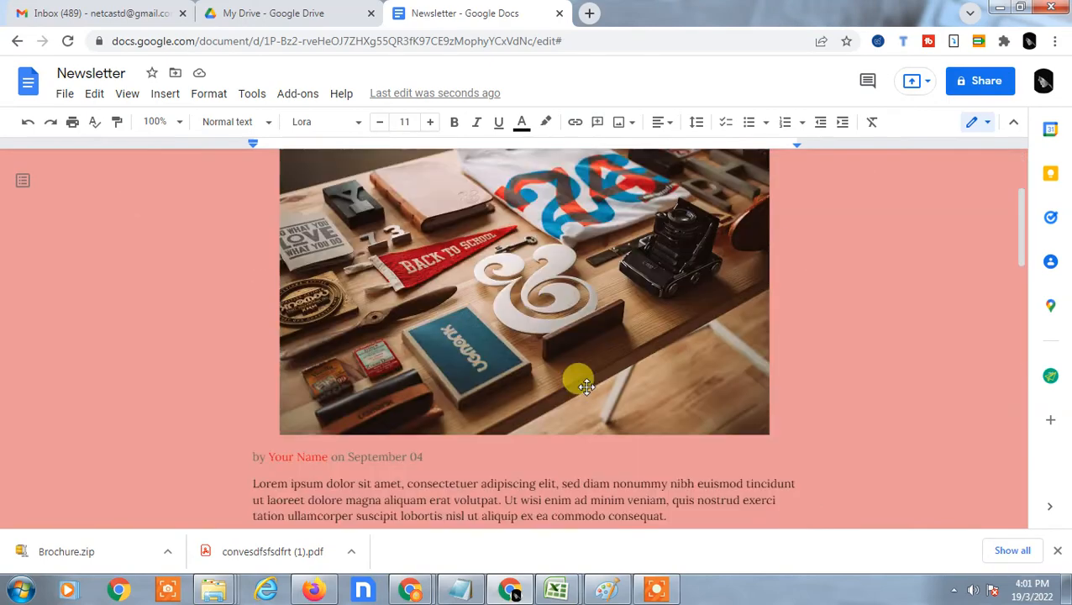
Select the newsletter's entire content, from the car logo to the footer address, and copy it.
scroll(861, 232, "up", 4)
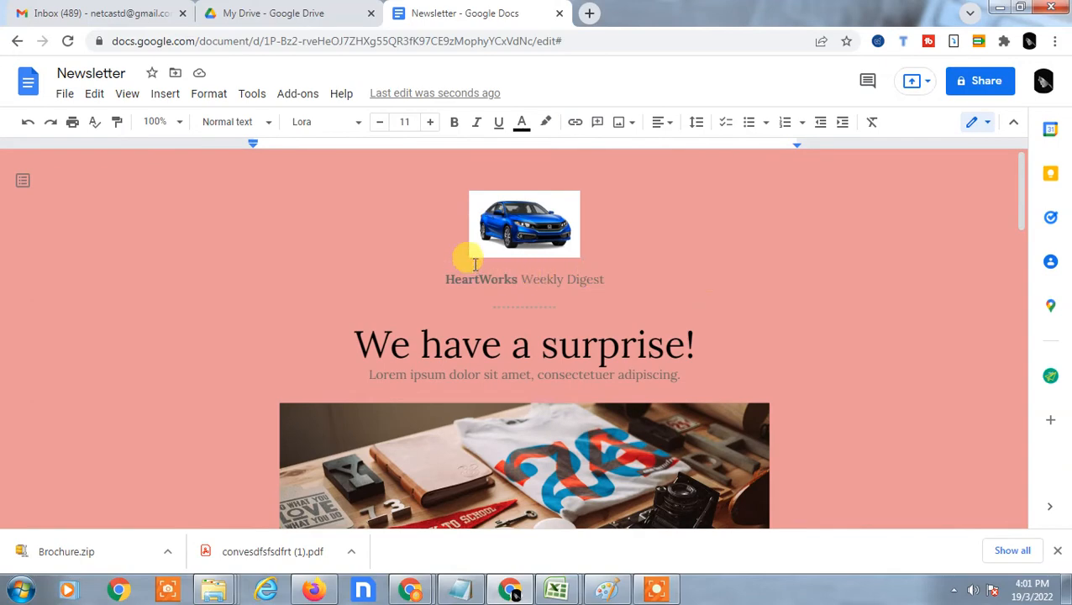
left_click(490, 216)
scroll(693, 357, "down", 15)
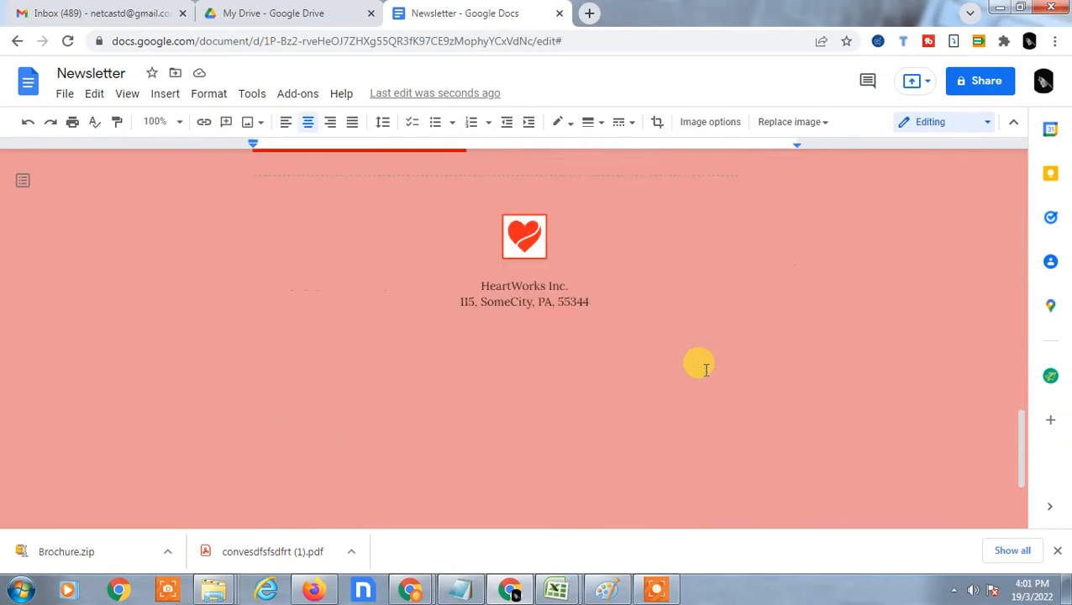
scroll(709, 374, "up", 15)
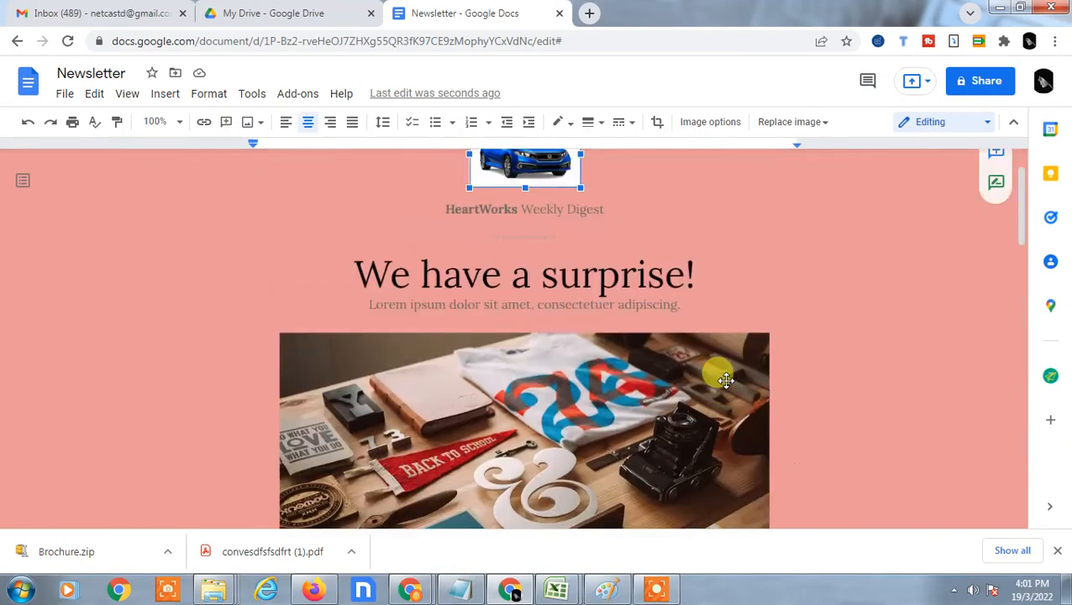
scroll(725, 379, "up", 1)
left_click(730, 196)
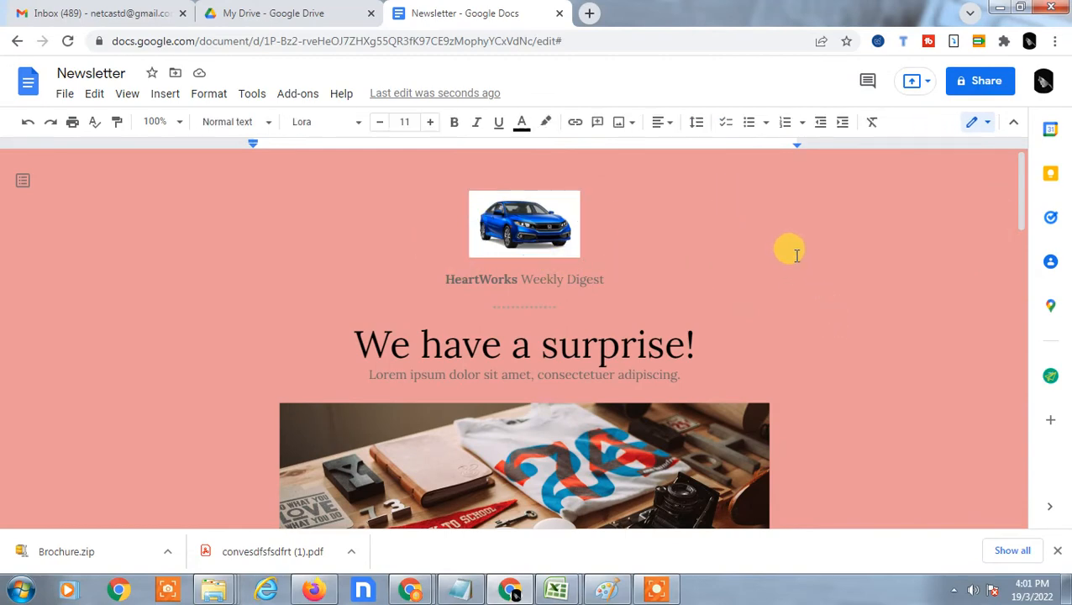
key("ctrl+a")
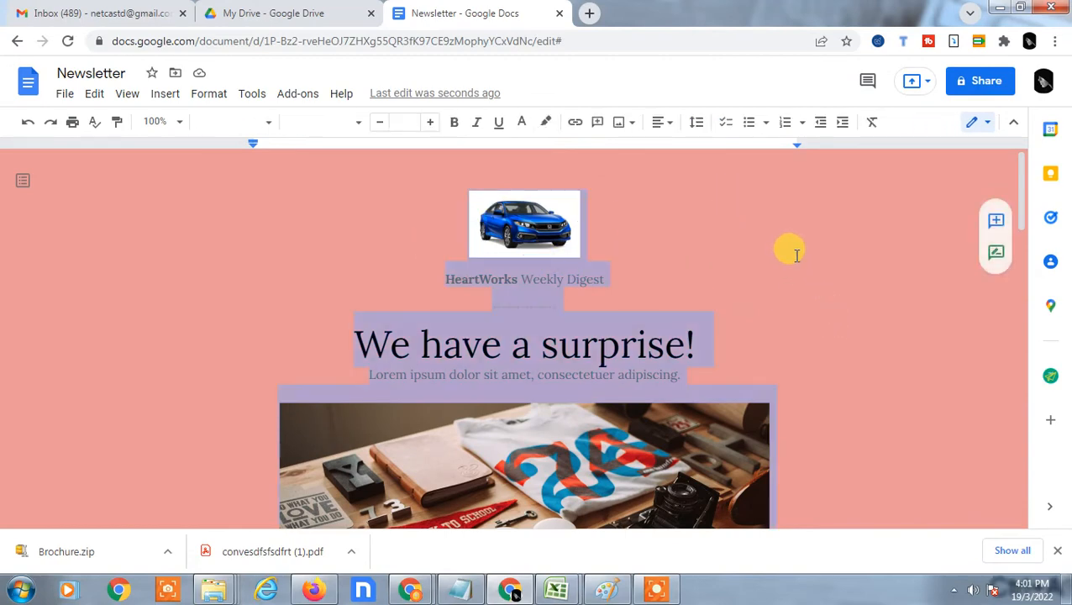
Switch to Gmail, dismiss the downloads bar and start composing a new message.
left_click(137, 8)
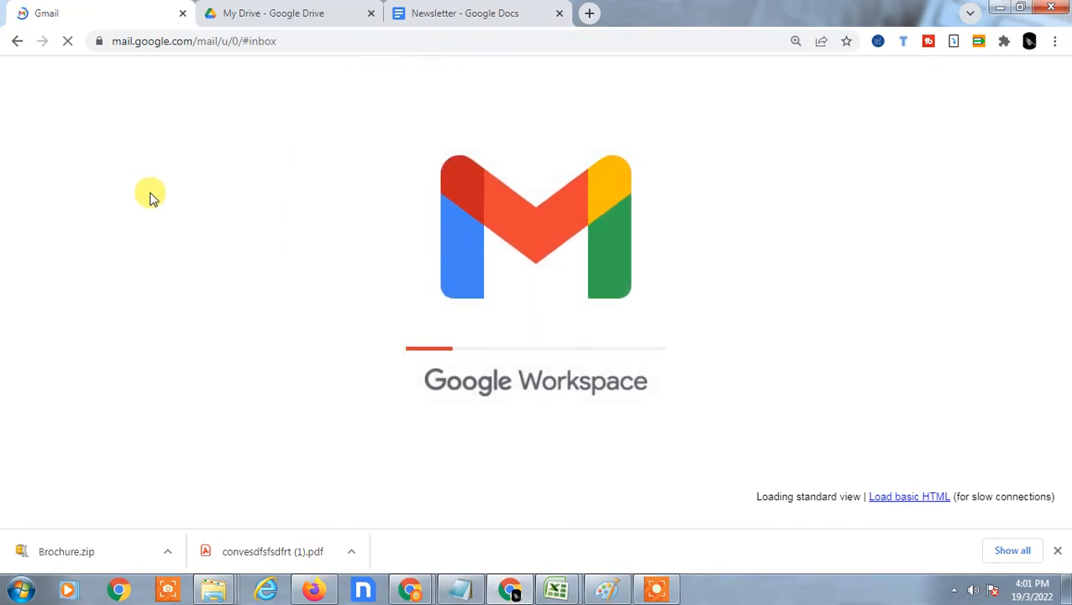
left_click(1058, 550)
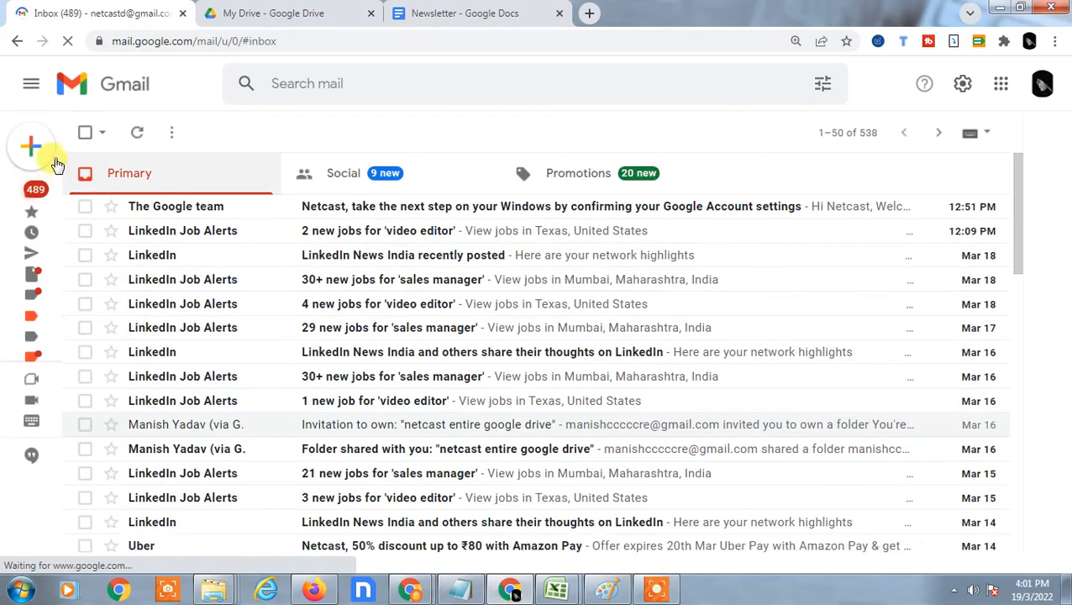
mouse_move(49, 155)
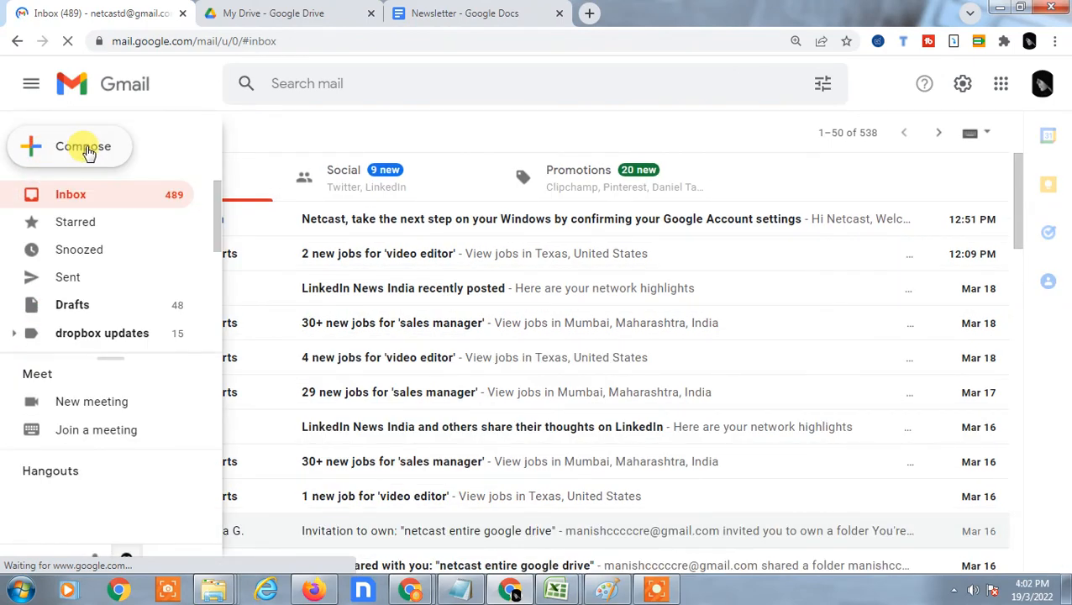
left_click(87, 151)
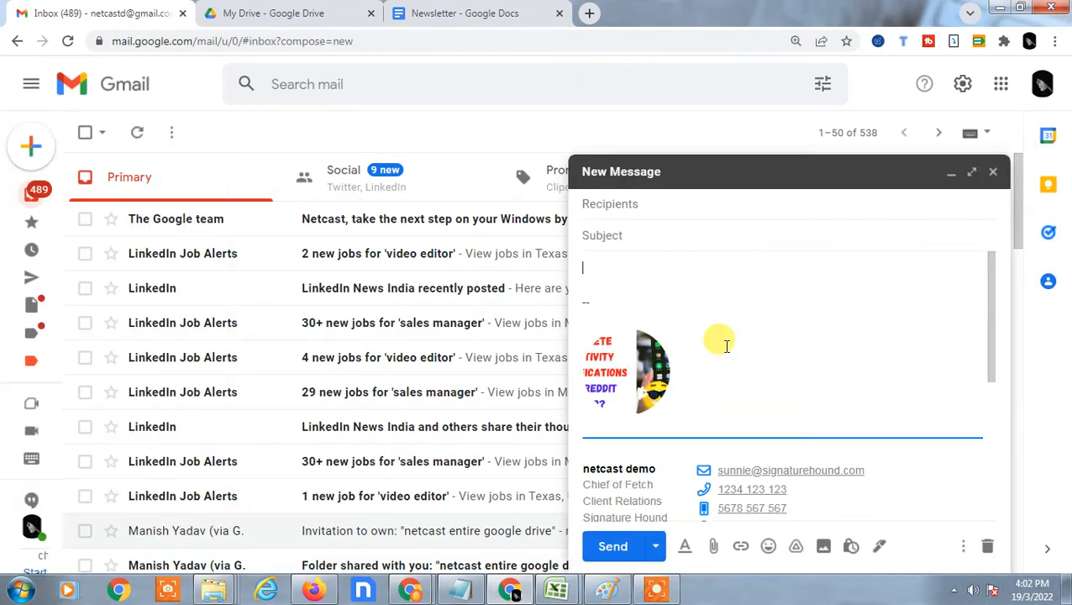
scroll(685, 437, "down", 3)
scroll(714, 418, "up", 3)
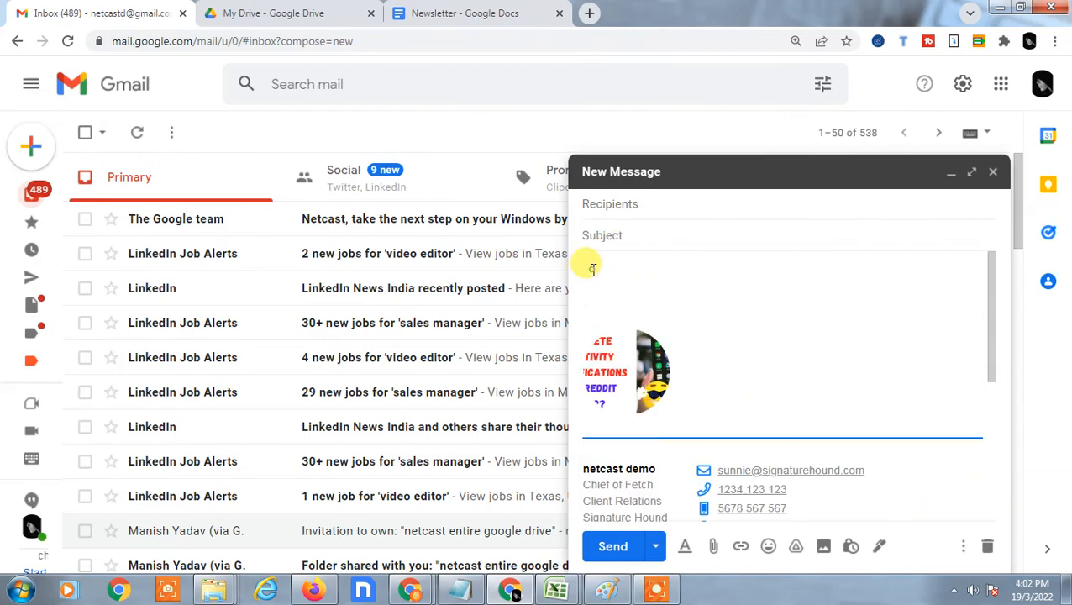
Paste the copied newsletter into the message body above the signature.
left_click(593, 269)
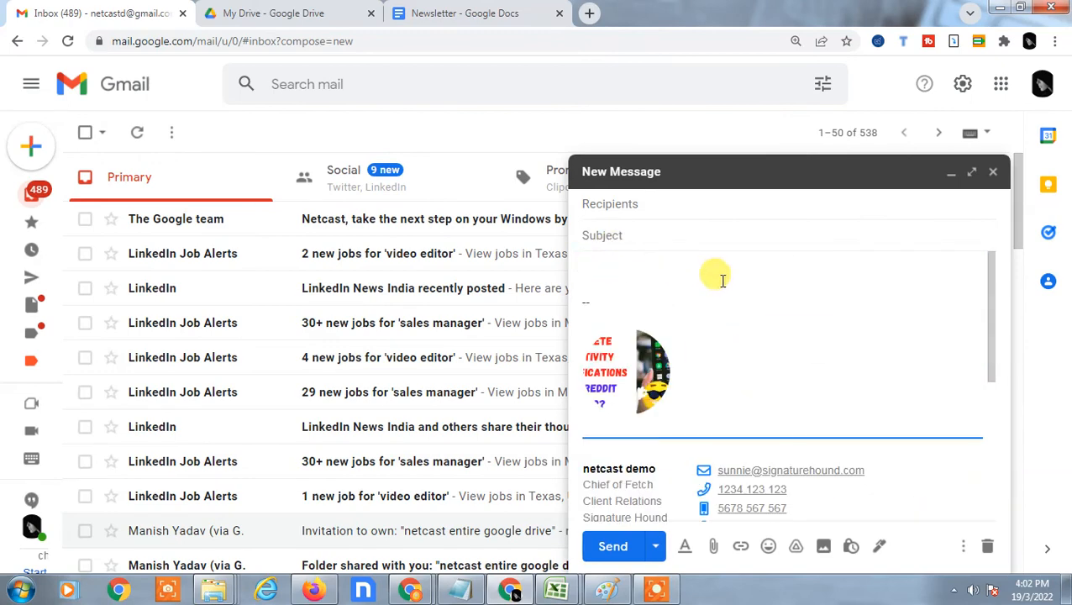
key("ctrl+v")
scroll(759, 347, "down", 5)
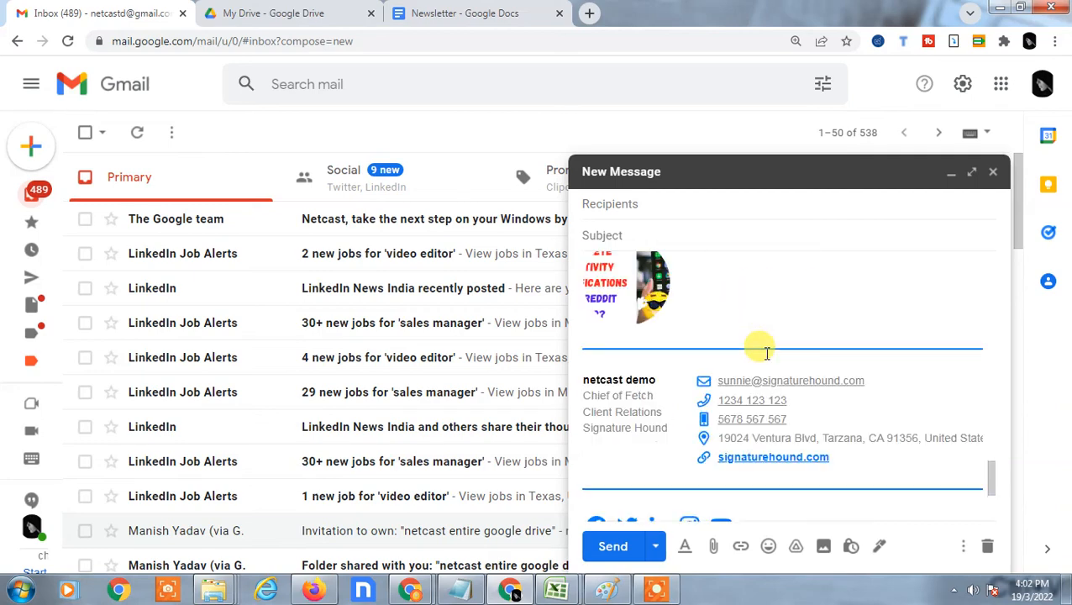
scroll(761, 349, "up", 5)
scroll(769, 353, "up", 5)
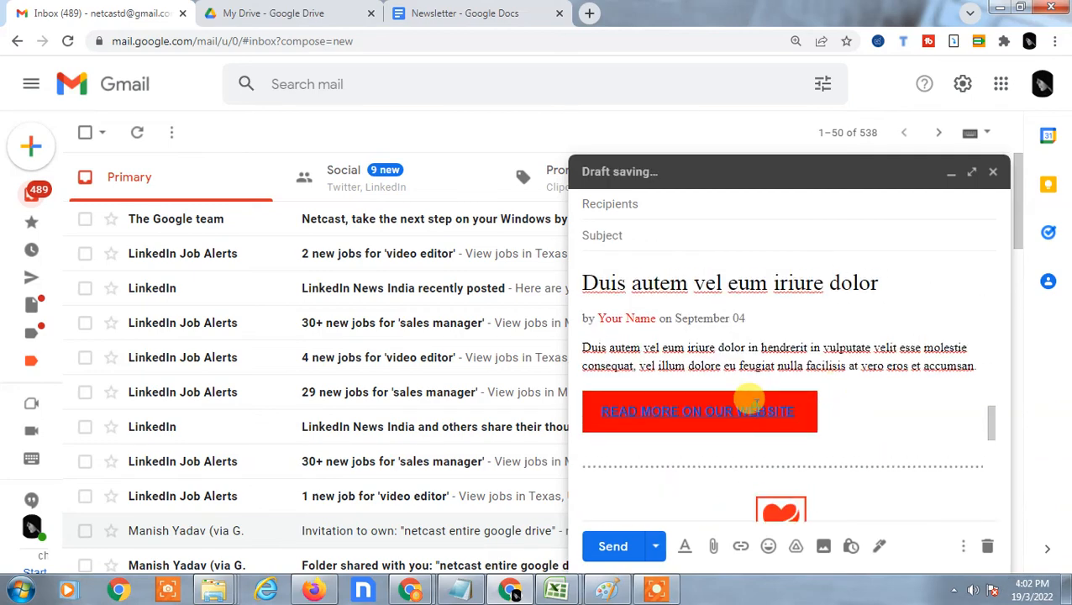
Check the link on the READ MORE ON OUR WEBSITE button and look over the pasted newsletter up to its header.
left_click(741, 413)
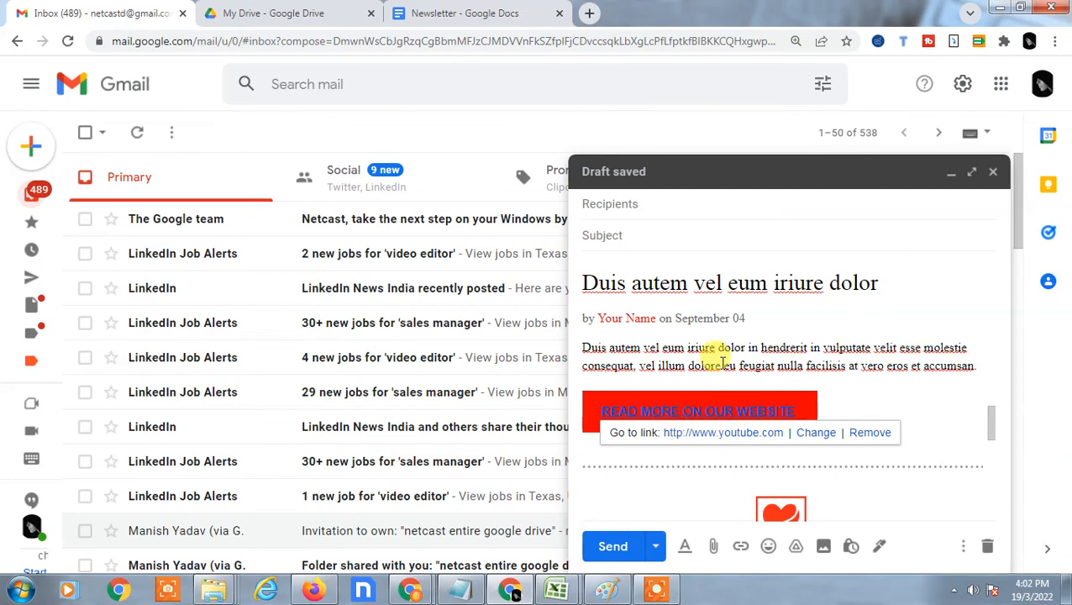
scroll(713, 353, "up", 10)
scroll(757, 332, "up", 10)
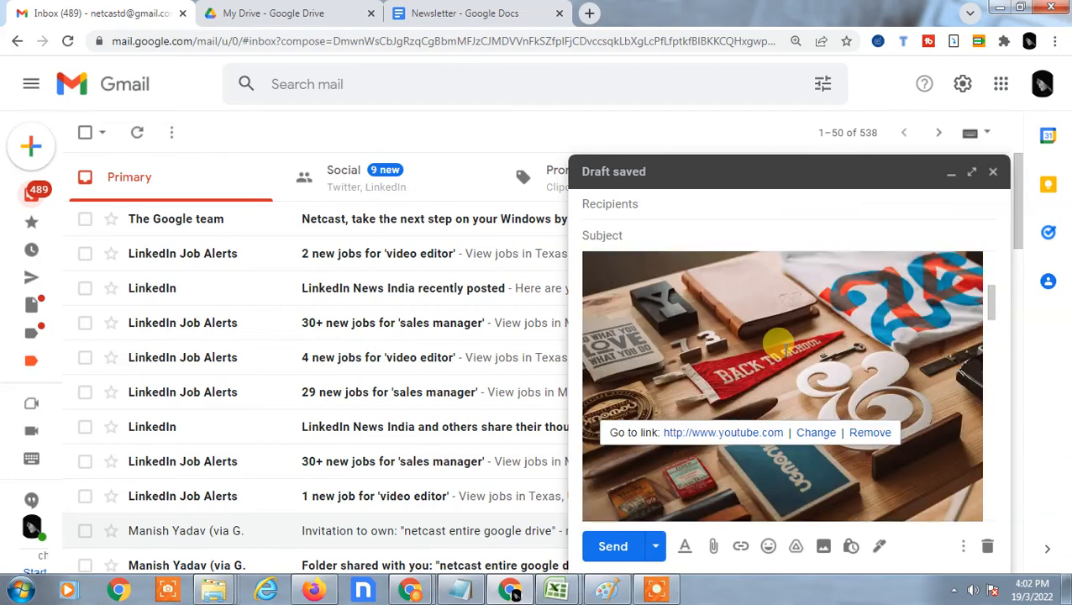
Open the new message's recipient field for entry.
left_click(637, 206)
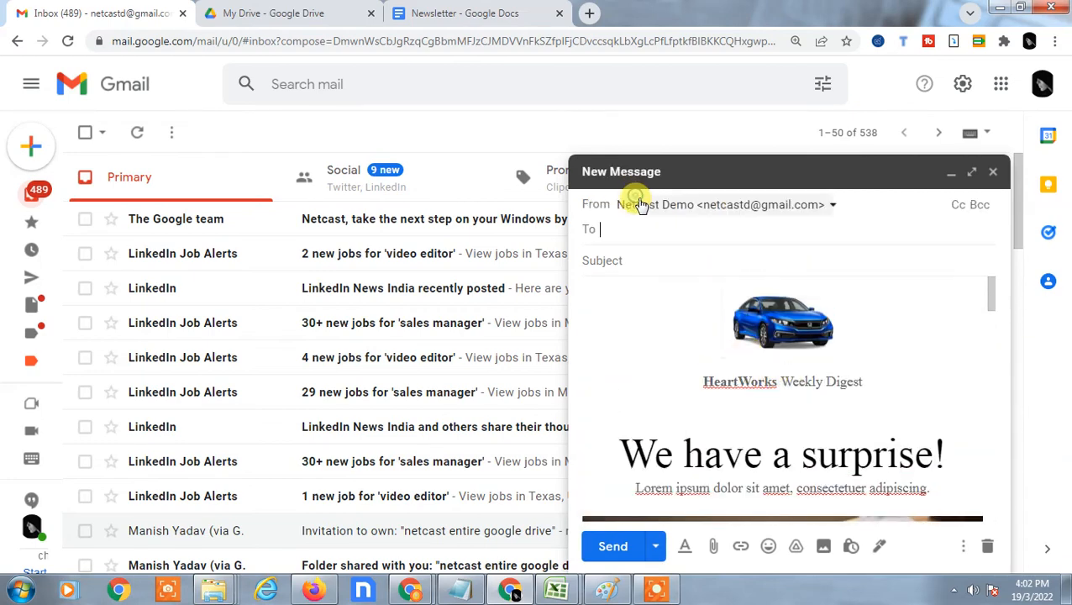